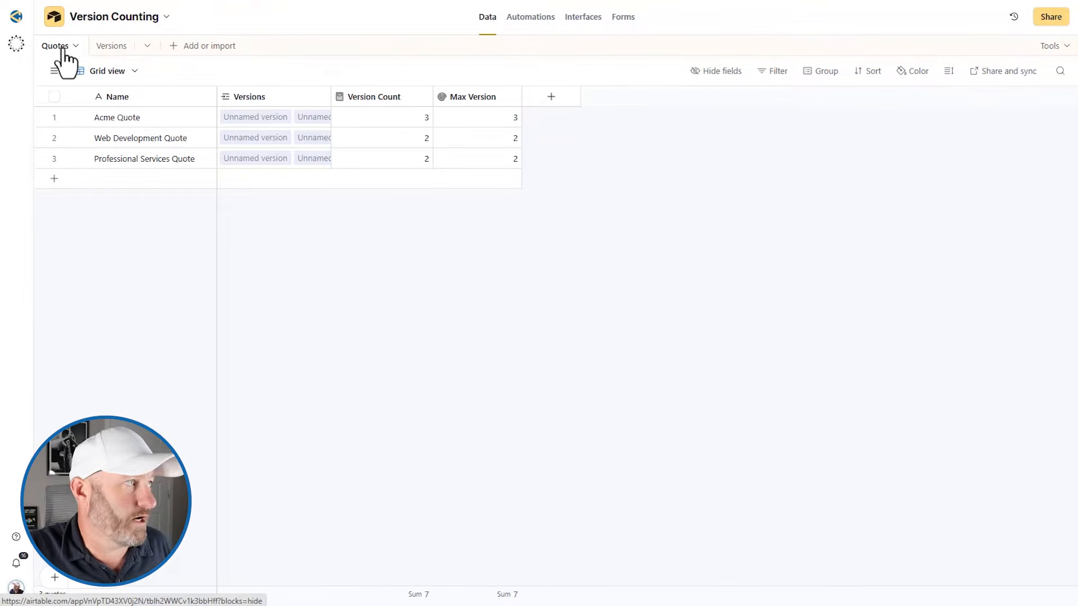
Review the records grouped by quote and their Version values in the Versions table, and the quote list in the Quotes table
{"action": "left_click", "coordinate": [122, 44]}
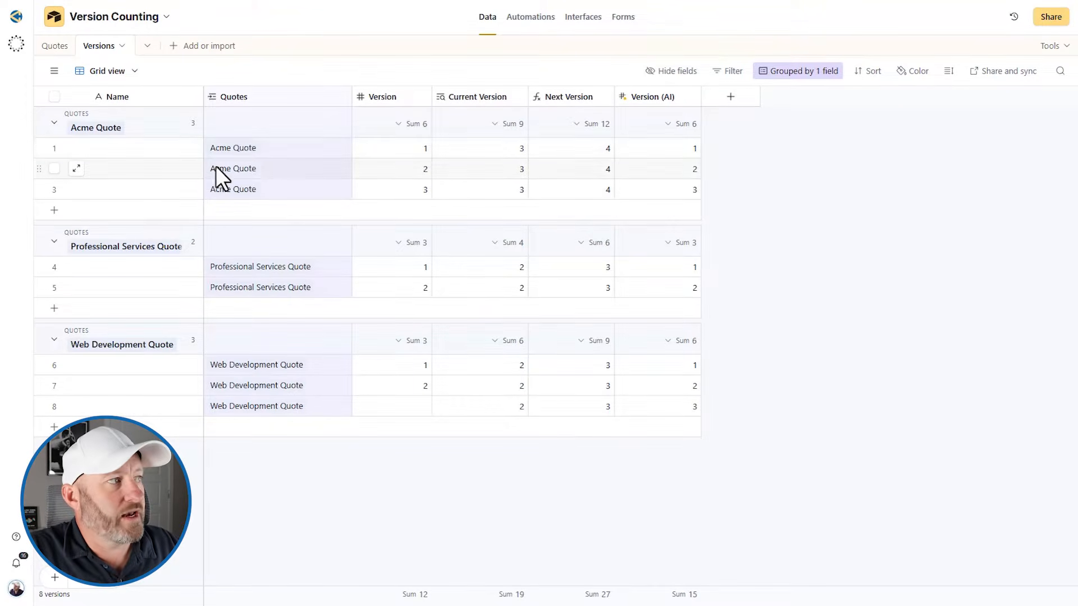
{"action": "left_click", "coordinate": [261, 150]}
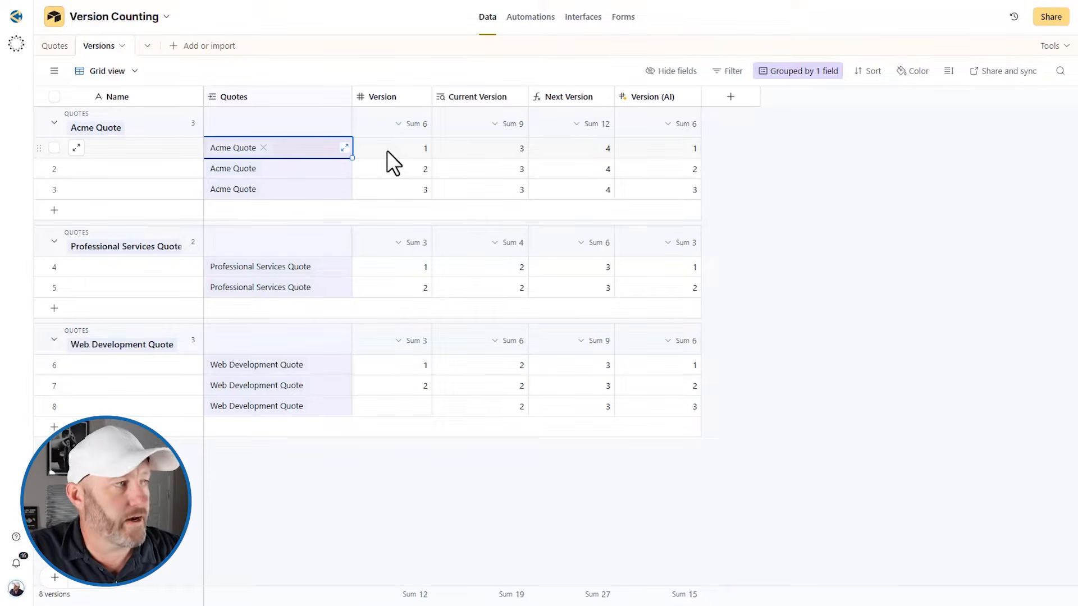
{"action": "left_click", "coordinate": [396, 169]}
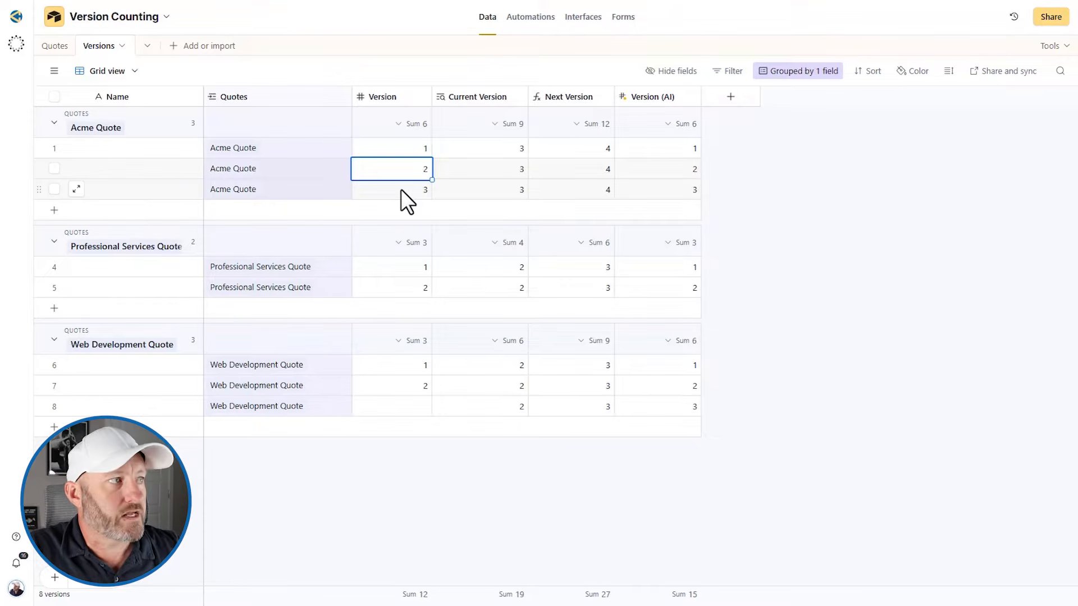
{"action": "left_click", "coordinate": [397, 147]}
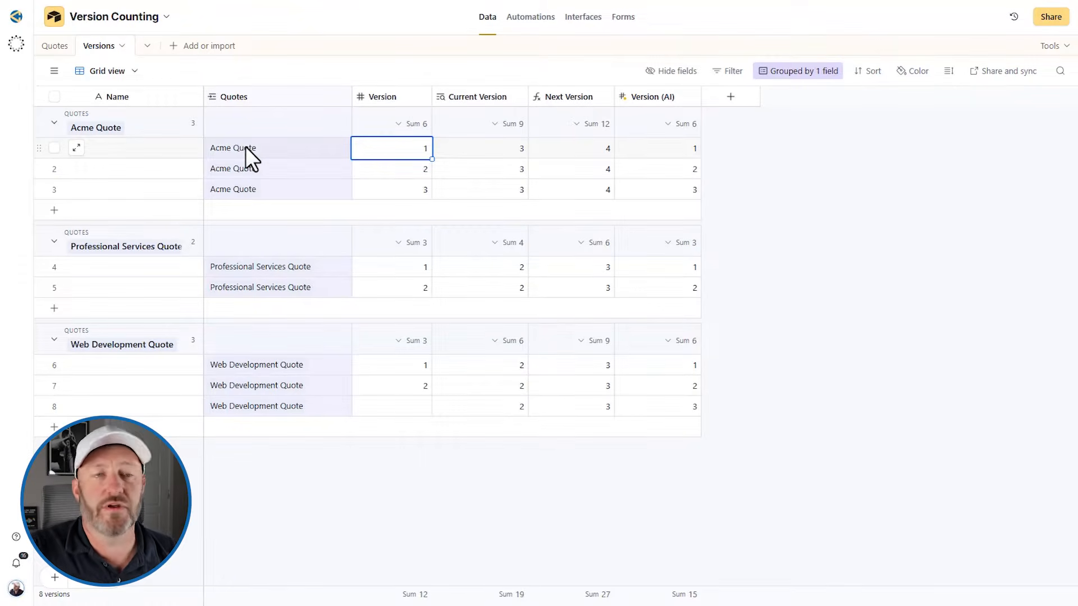
{"action": "left_click", "coordinate": [55, 46]}
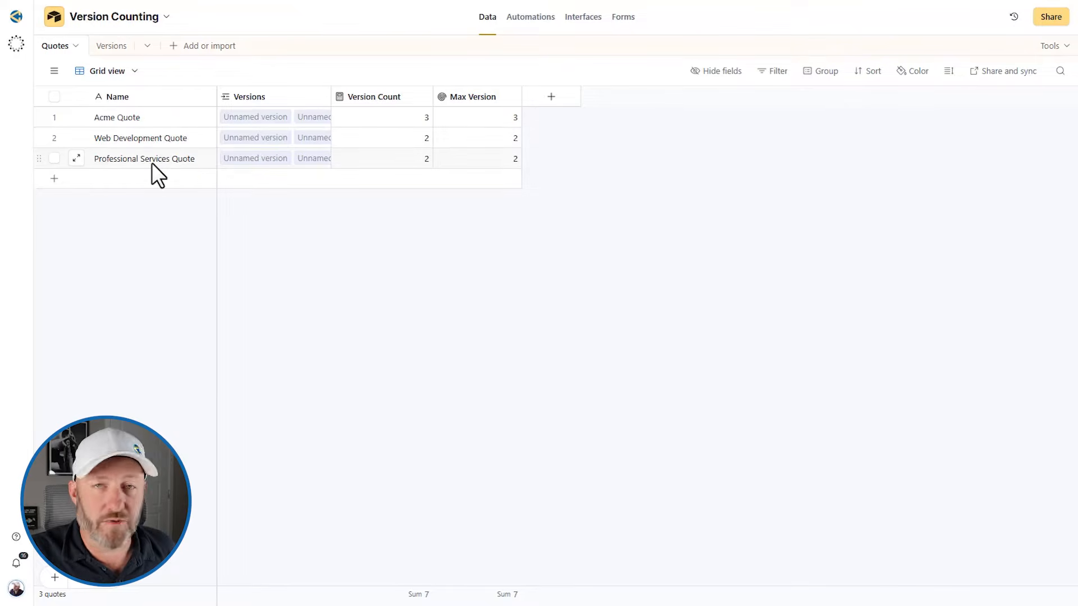
{"action": "left_click", "coordinate": [111, 46]}
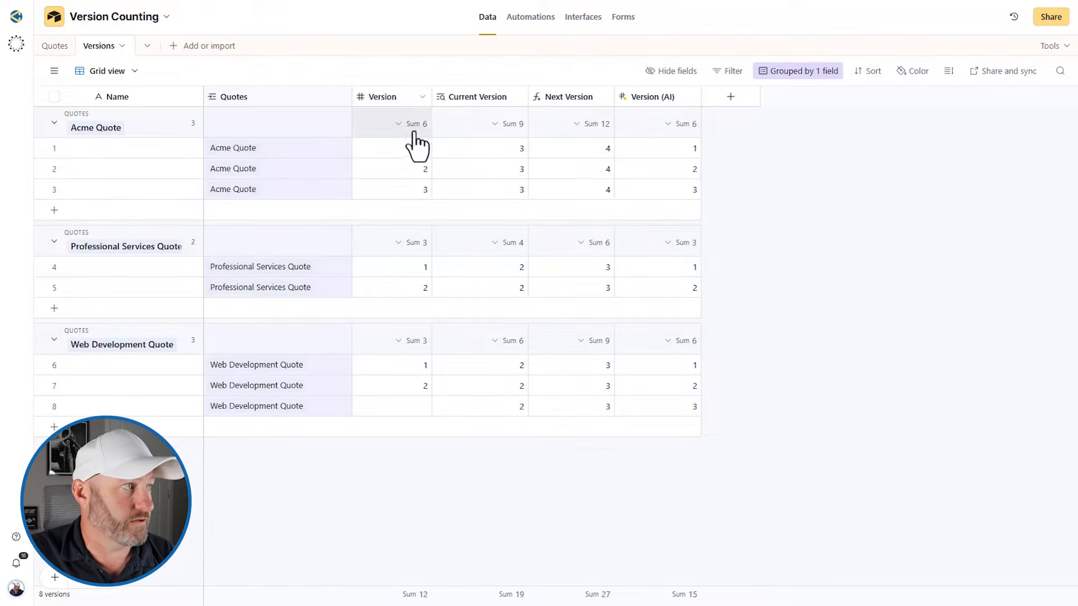
{"action": "left_click", "coordinate": [386, 151]}
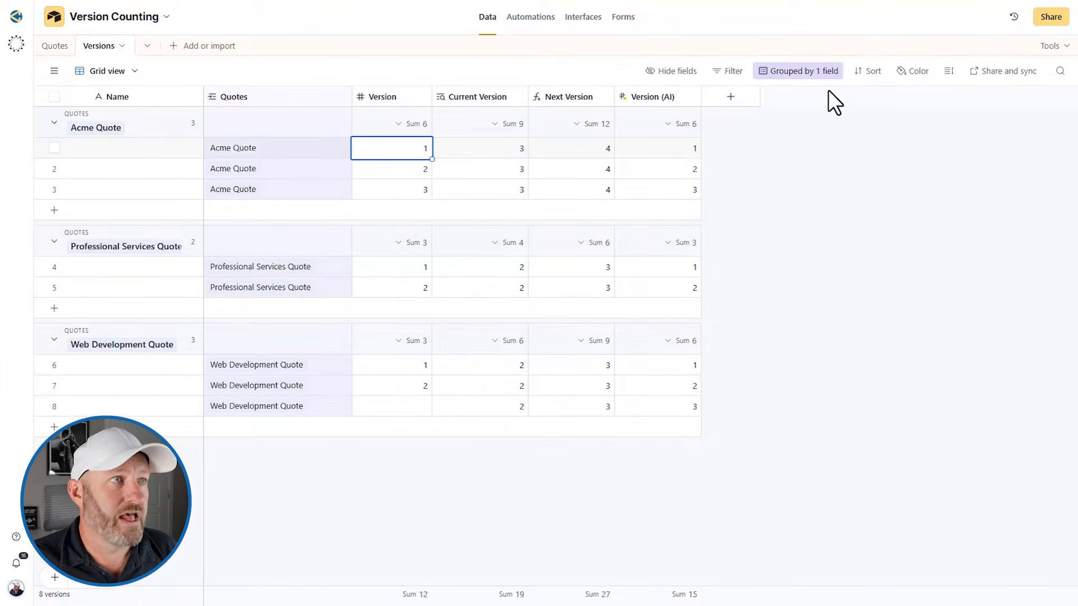
Sort the Versions table within its groups by the Version field in ascending order
{"action": "left_click", "coordinate": [864, 71]}
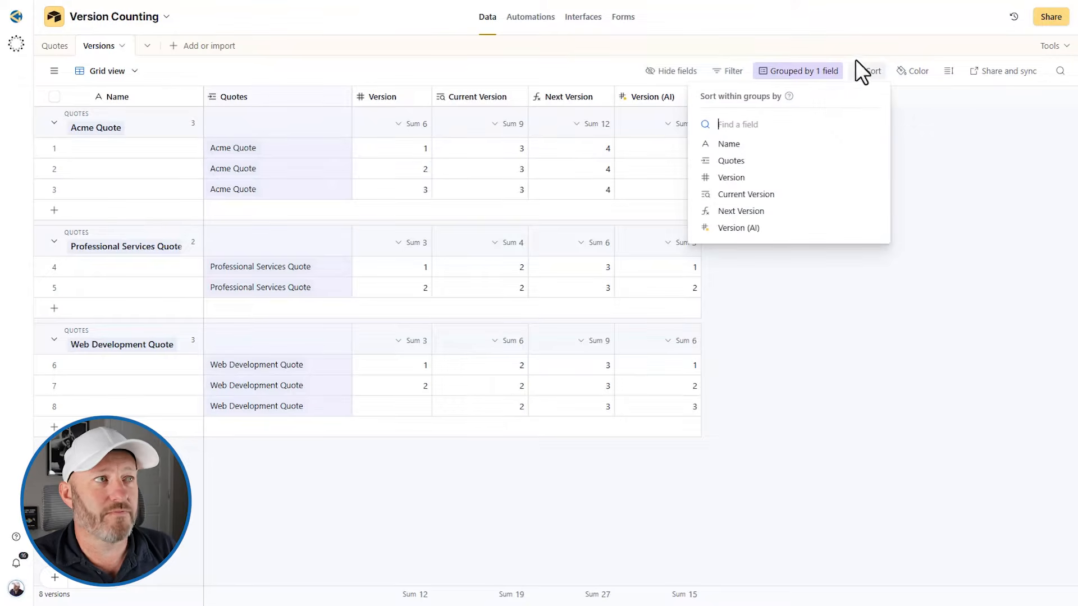
{"action": "left_click", "coordinate": [731, 177]}
{"action": "left_click", "coordinate": [786, 277]}
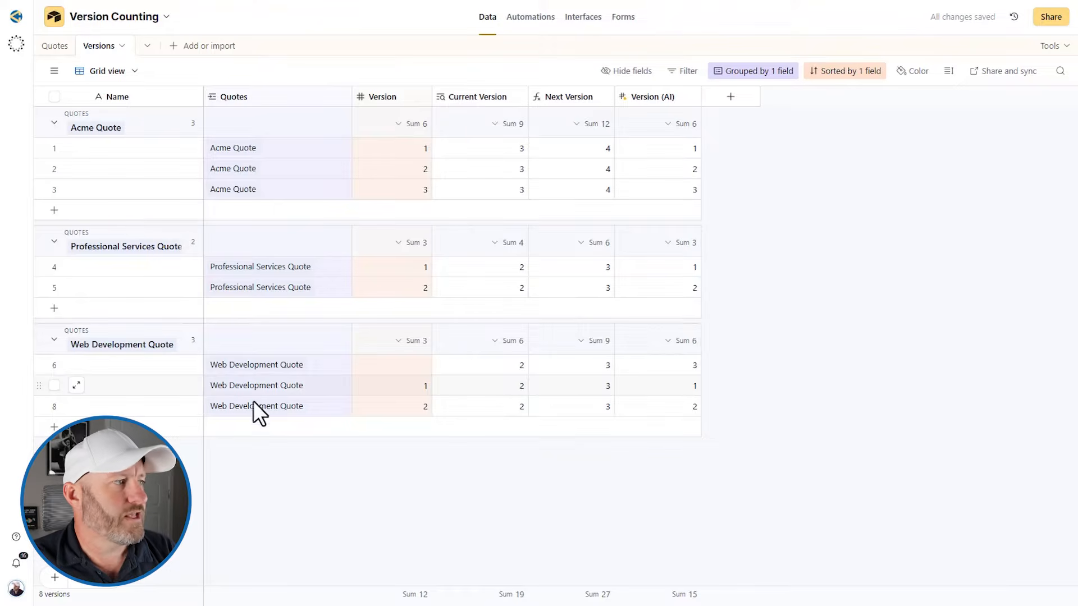
Inspect the Version Count field's count source and condition in the Quotes table, then save it as is
{"action": "left_click", "coordinate": [396, 367]}
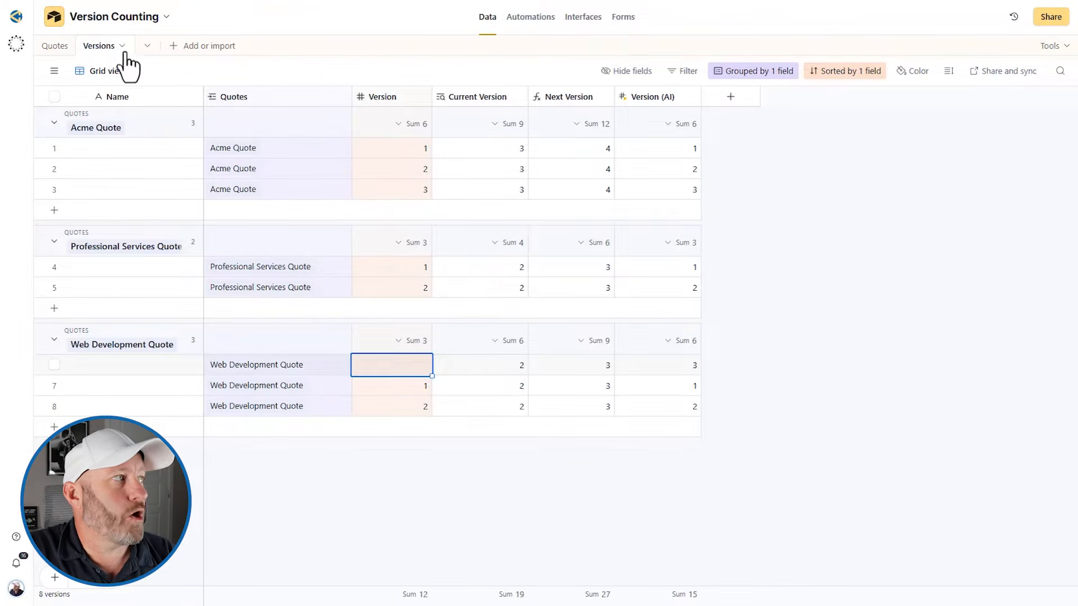
{"action": "left_click", "coordinate": [52, 49]}
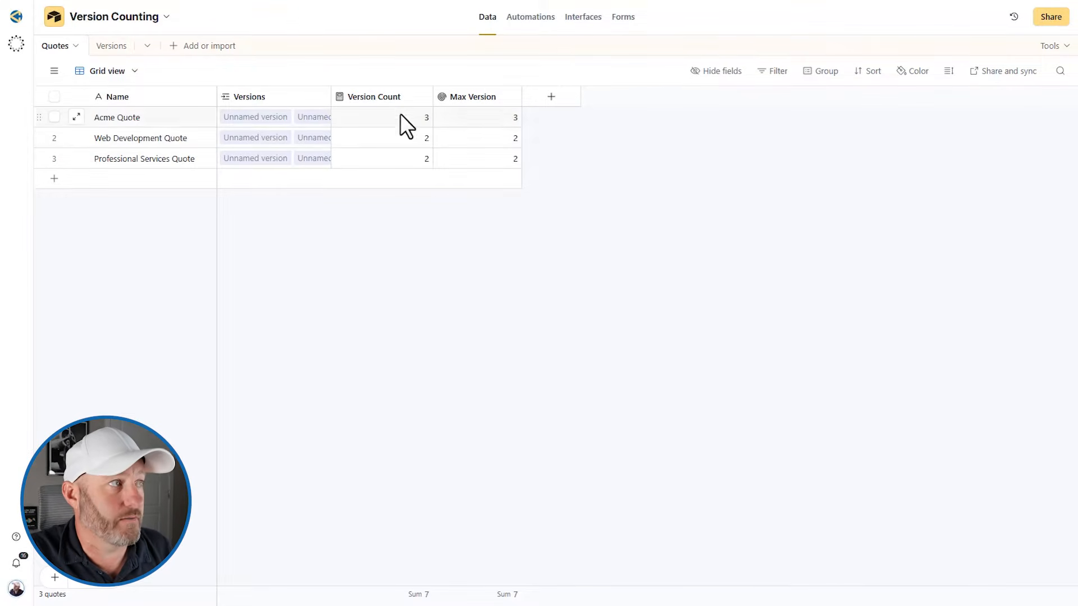
{"action": "double_click", "coordinate": [379, 102]}
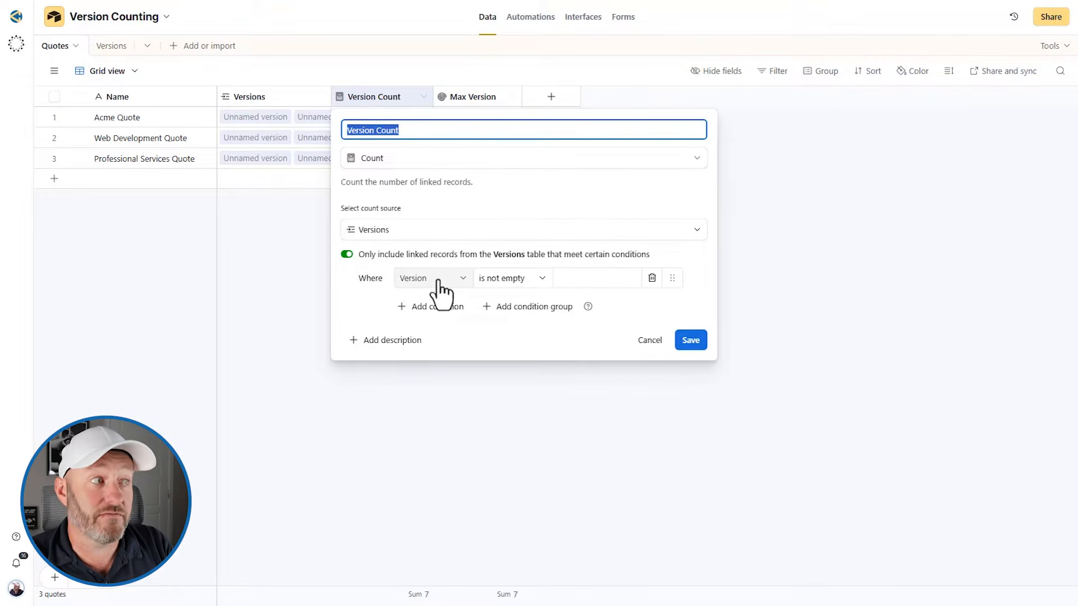
{"action": "left_click", "coordinate": [690, 340]}
{"action": "left_click", "coordinate": [645, 399]}
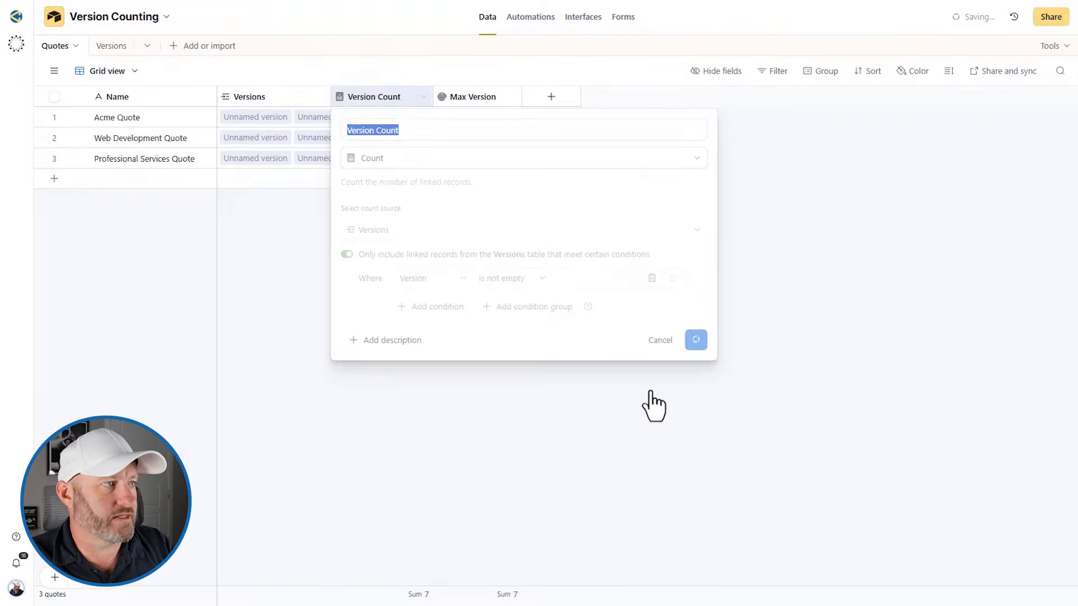
Check the unnumbered Web Development Quote version, and widen the Versions field in the Quotes table to compare its linked records with Version Count
{"action": "left_click", "coordinate": [114, 45]}
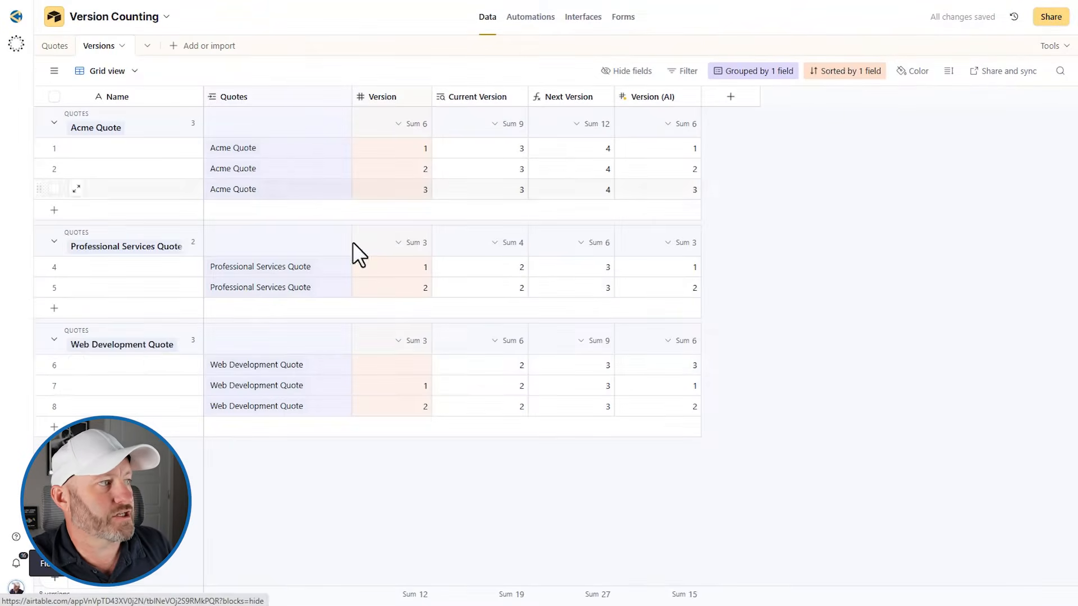
{"action": "left_click", "coordinate": [391, 370]}
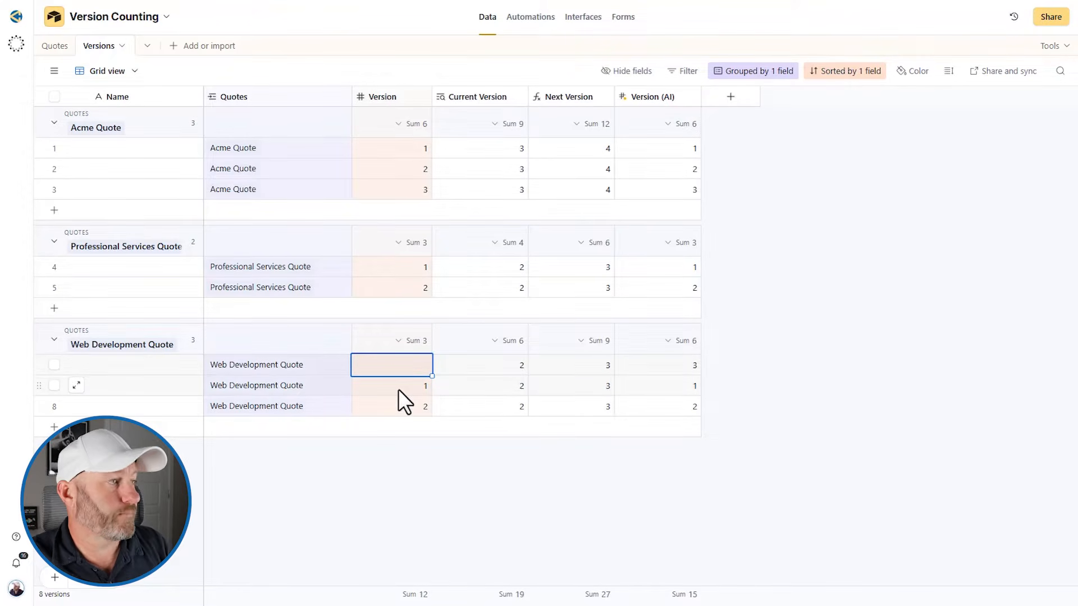
{"action": "left_click", "coordinate": [385, 344]}
{"action": "left_click", "coordinate": [60, 44]}
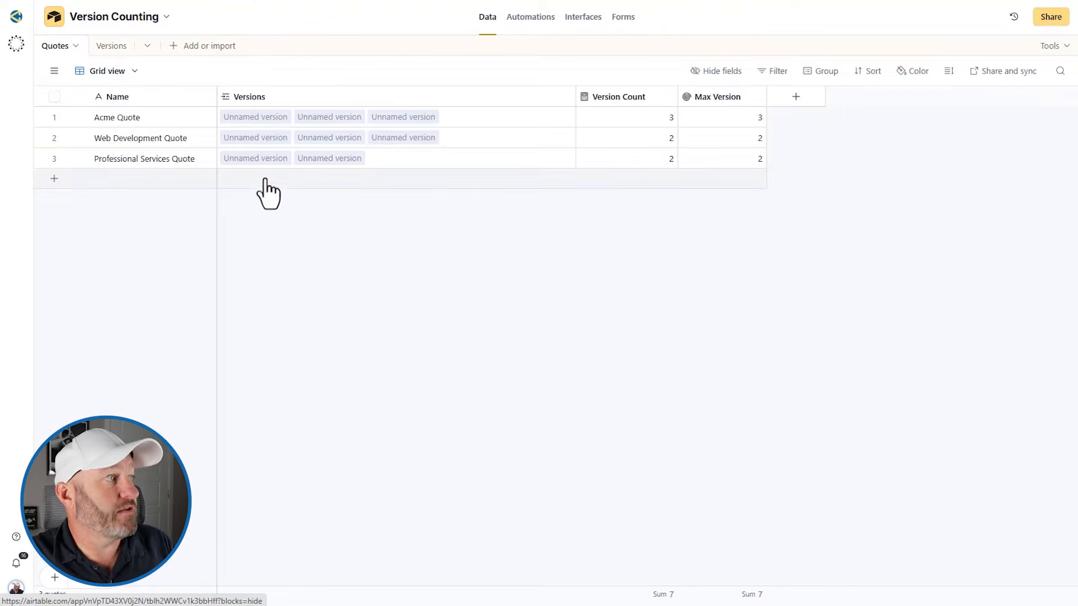
{"action": "left_click", "coordinate": [127, 139]}
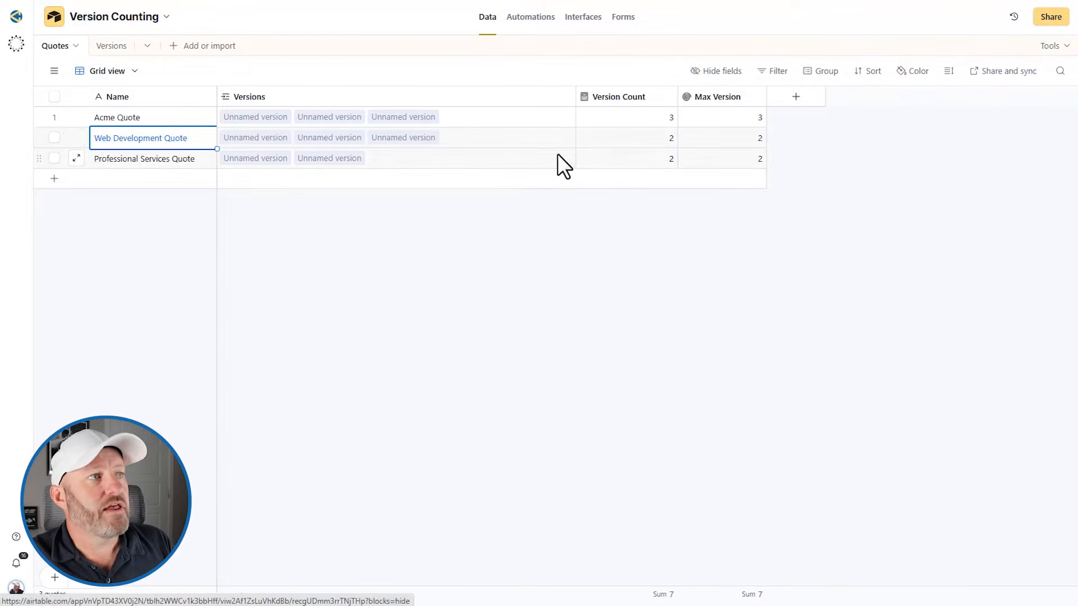
{"action": "left_click", "coordinate": [621, 142]}
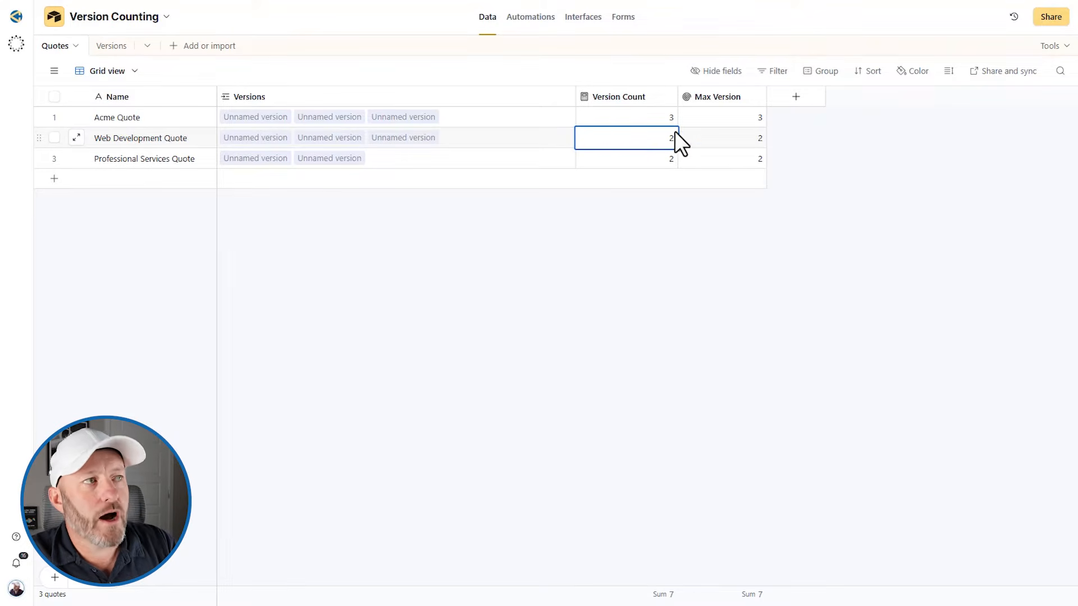
Inspect the Version Count field's configuration and the Max Version field's rollup source and aggregation formula
{"action": "double_click", "coordinate": [620, 97]}
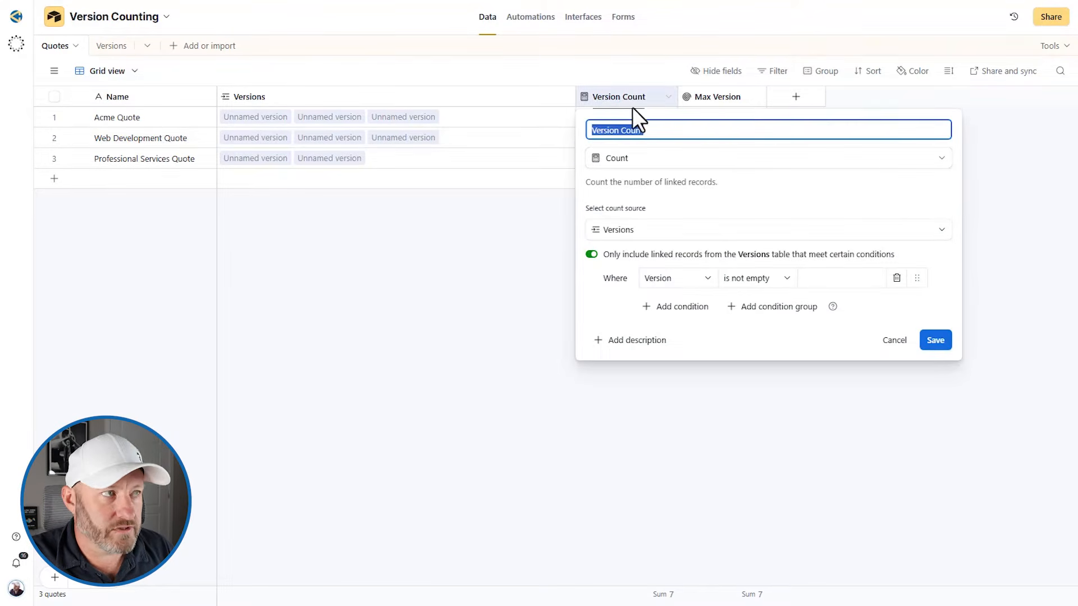
{"action": "left_click", "coordinate": [725, 95]}
{"action": "double_click", "coordinate": [725, 96]}
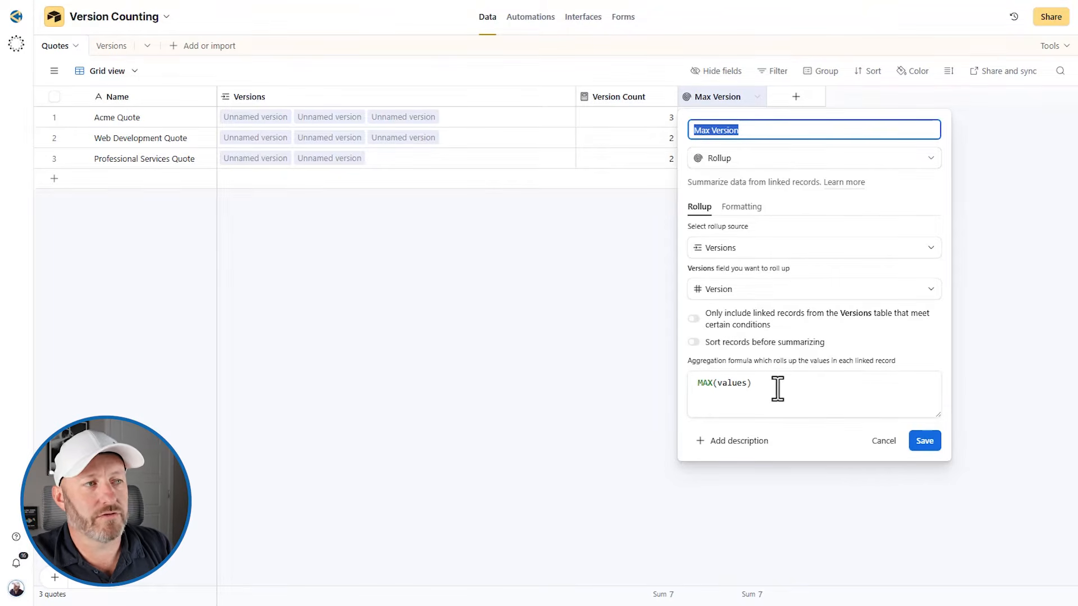
{"action": "left_click", "coordinate": [881, 441]}
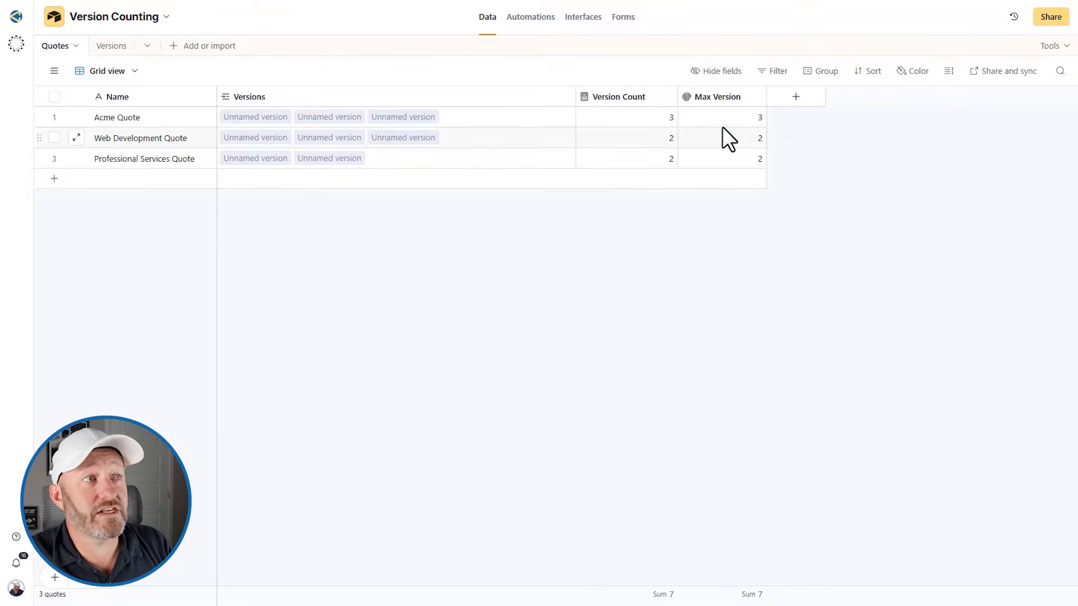
In the Versions table, set the Version of the unnumbered Web Development Quote record to 5
{"action": "left_click", "coordinate": [112, 45]}
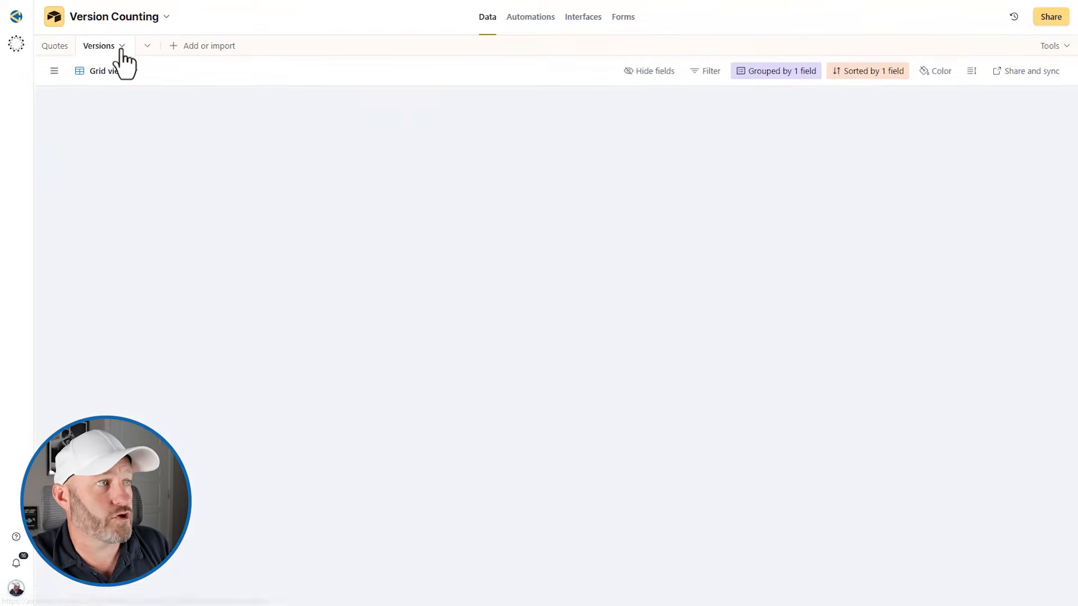
{"action": "left_click", "coordinate": [384, 148]}
{"action": "left_click", "coordinate": [397, 169]}
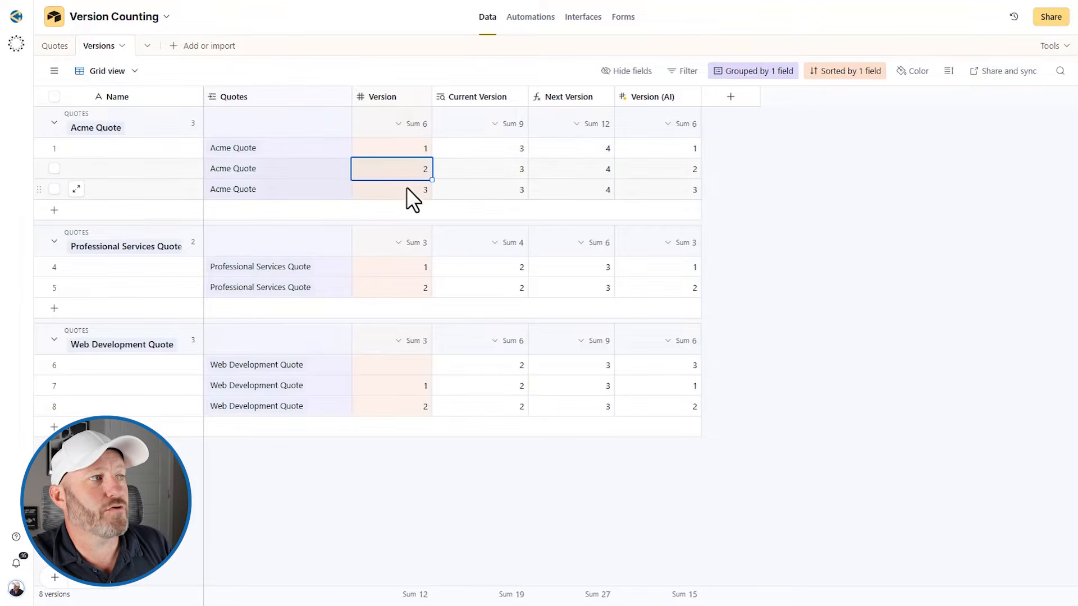
{"action": "left_click", "coordinate": [403, 187]}
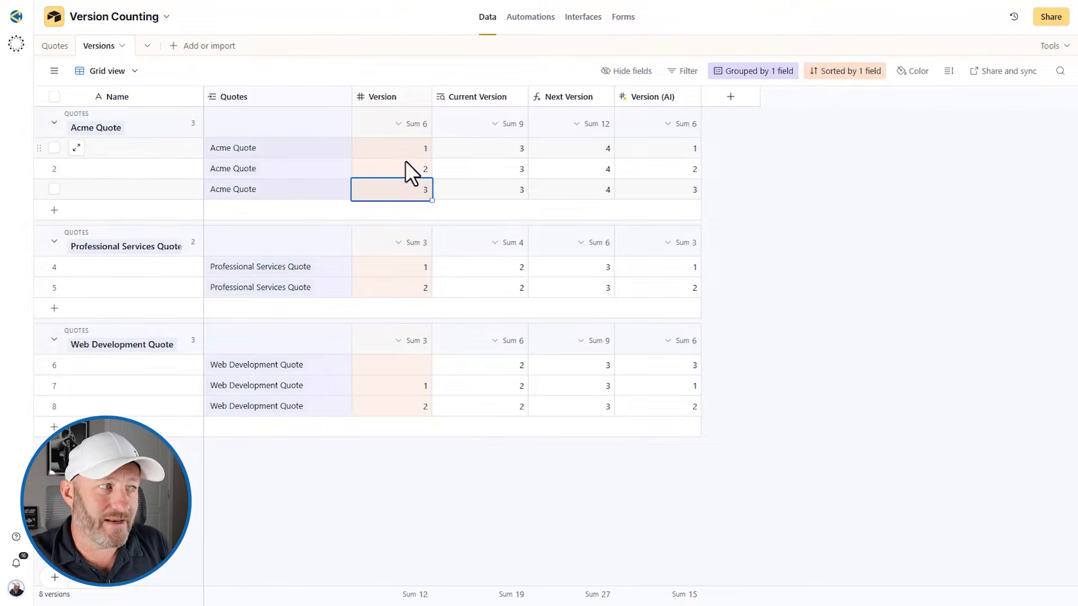
{"action": "left_click", "coordinate": [406, 366]}
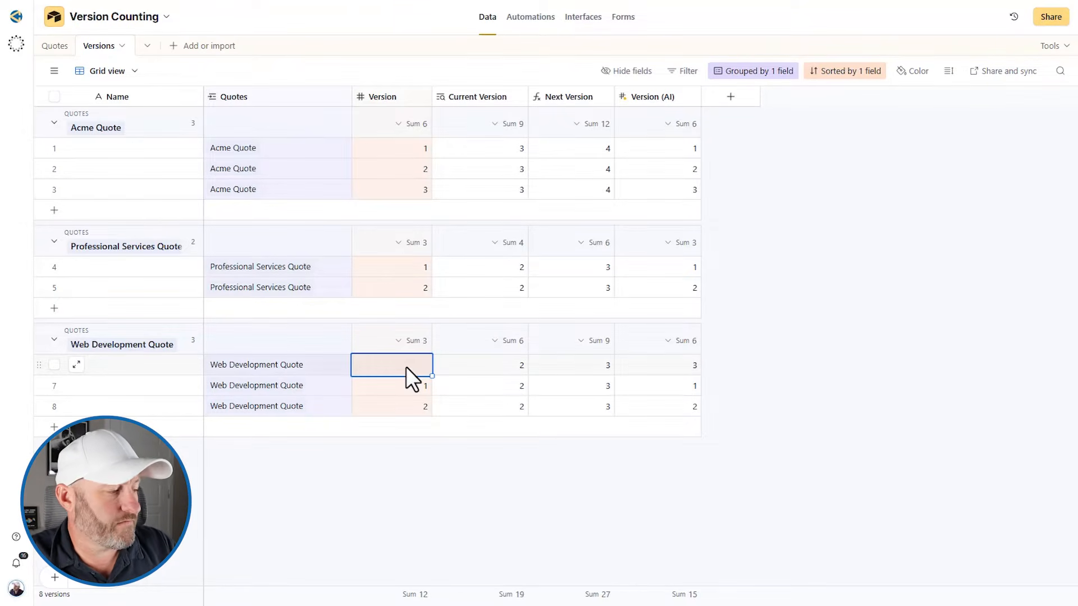
{"action": "type", "text": "5"}
{"action": "left_click", "coordinate": [483, 484]}
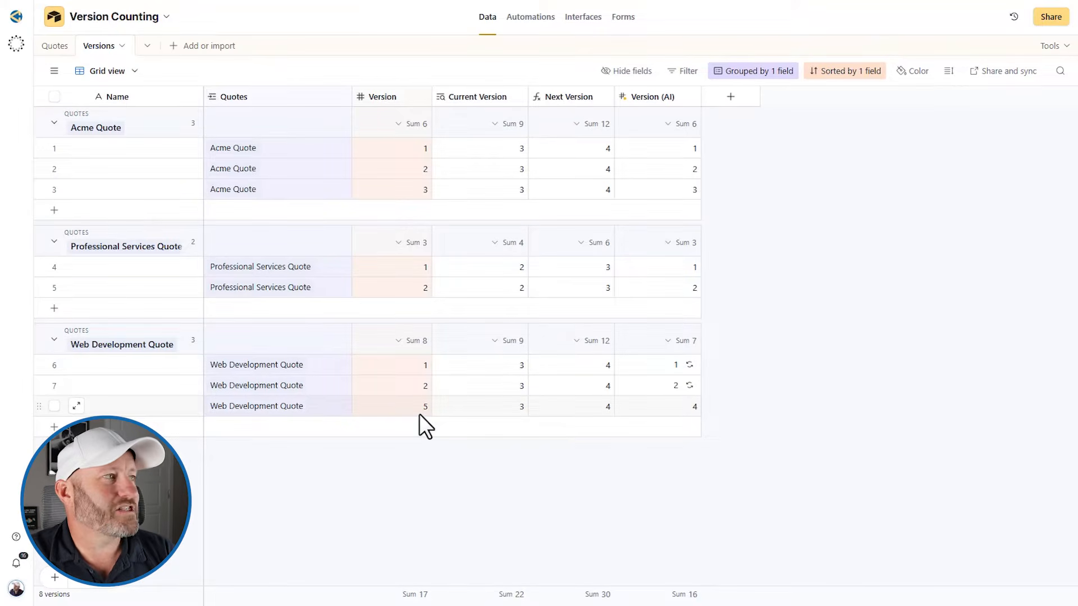
Compare the Web Development Quote's Version Count with its Max Version in the Quotes table, and examine the Max Version rollup configuration
{"action": "left_click", "coordinate": [392, 406]}
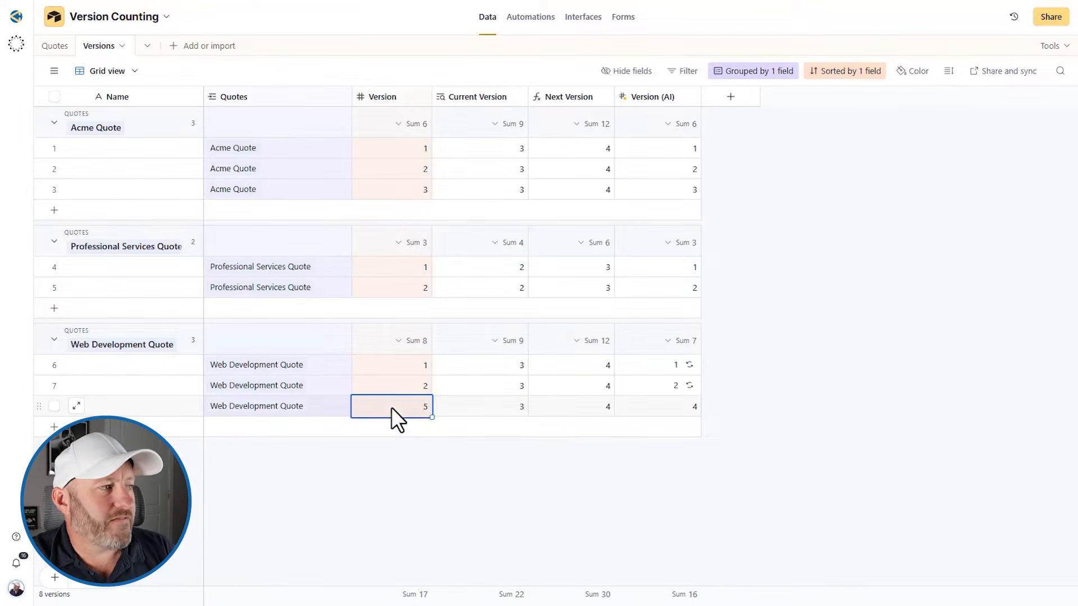
{"action": "left_click", "coordinate": [54, 71]}
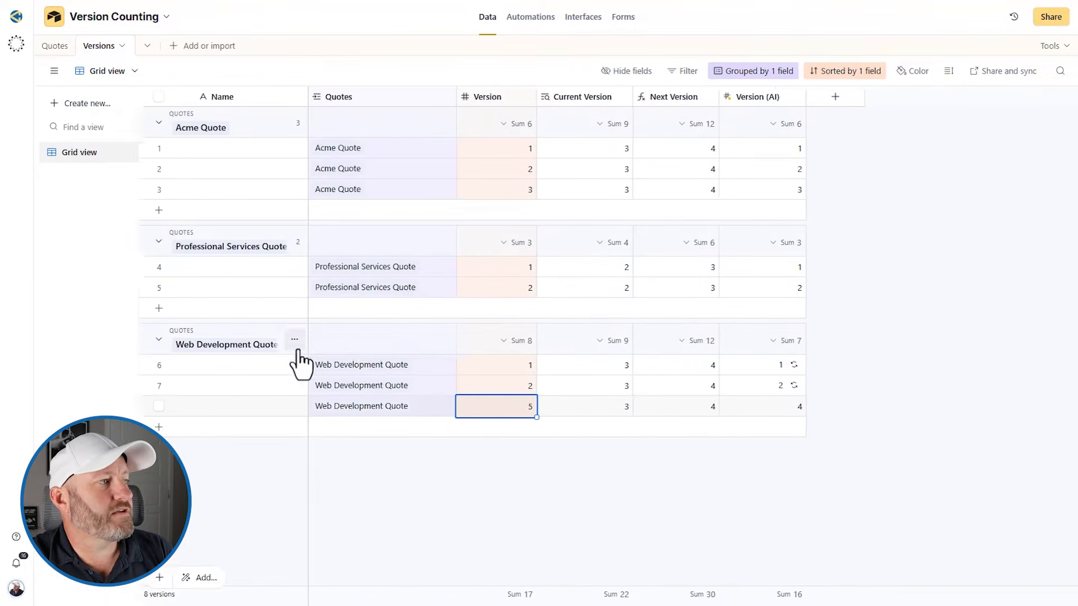
{"action": "left_click", "coordinate": [66, 47]}
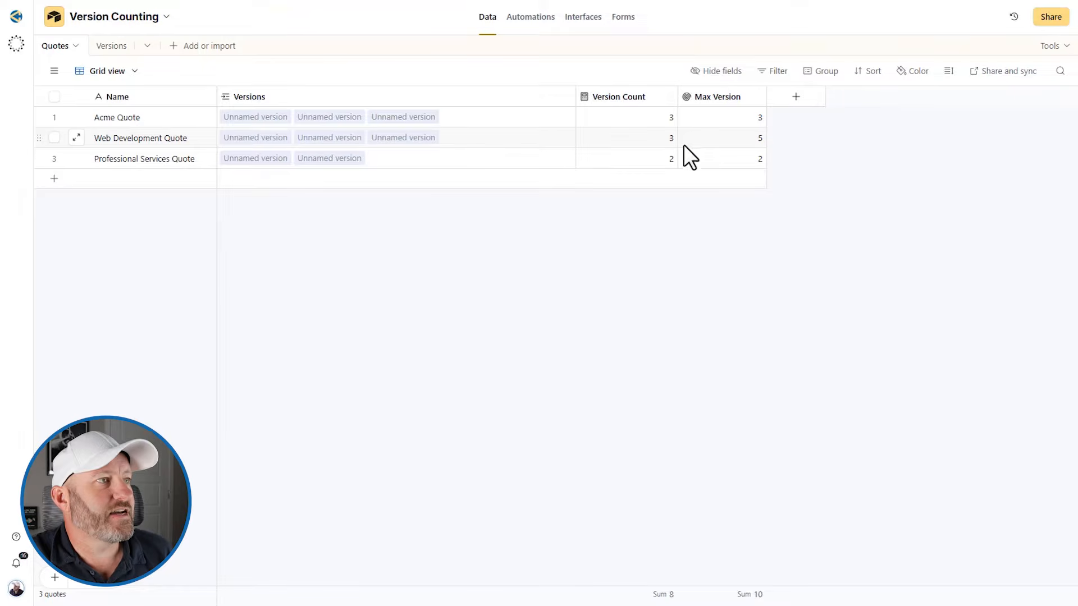
{"action": "left_click", "coordinate": [734, 141]}
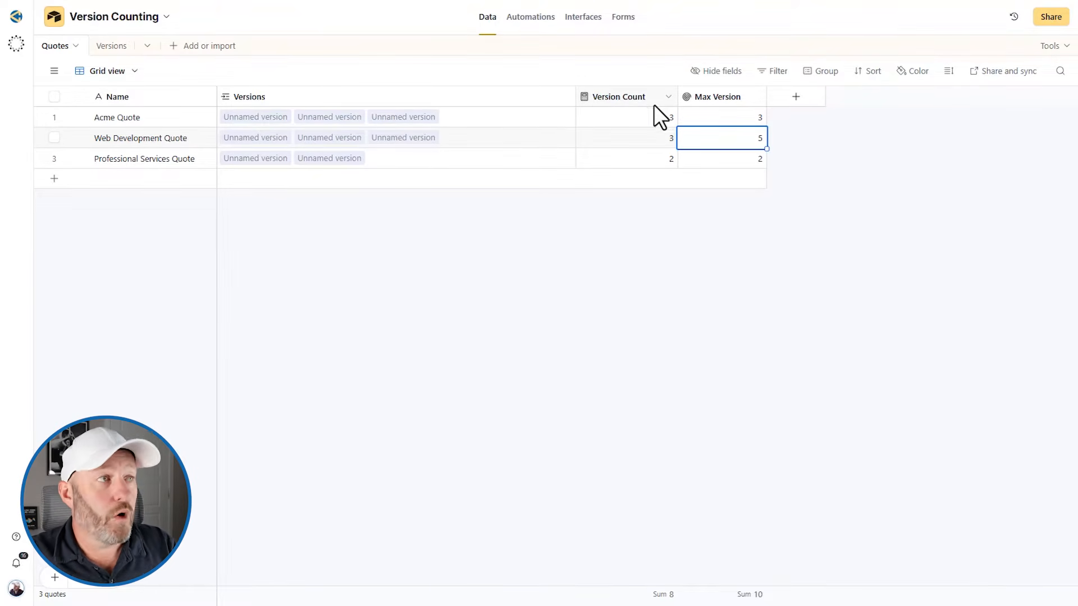
{"action": "left_click", "coordinate": [716, 99]}
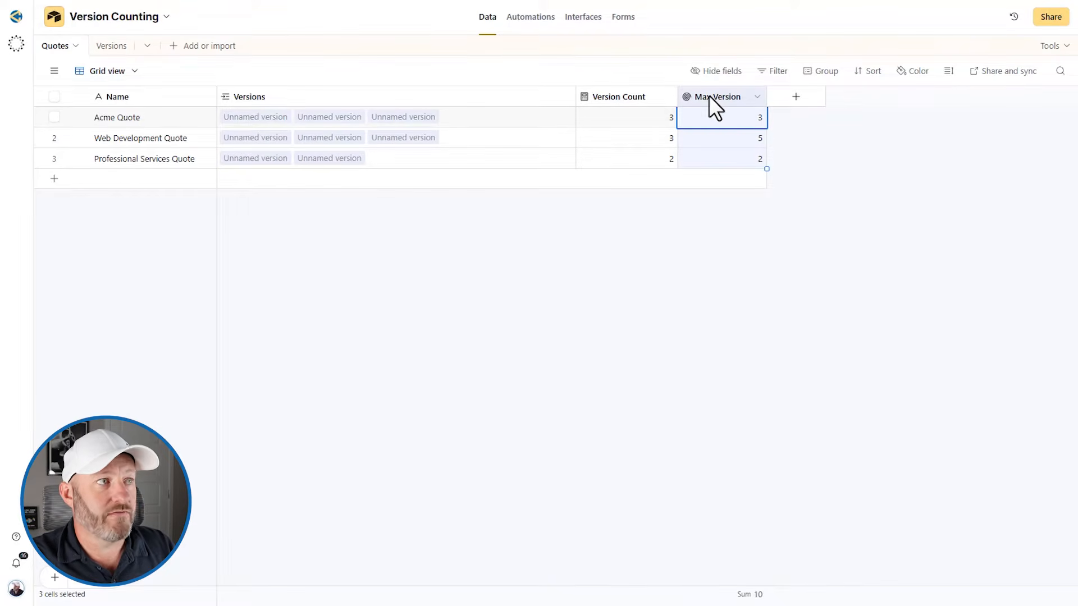
{"action": "double_click", "coordinate": [712, 97]}
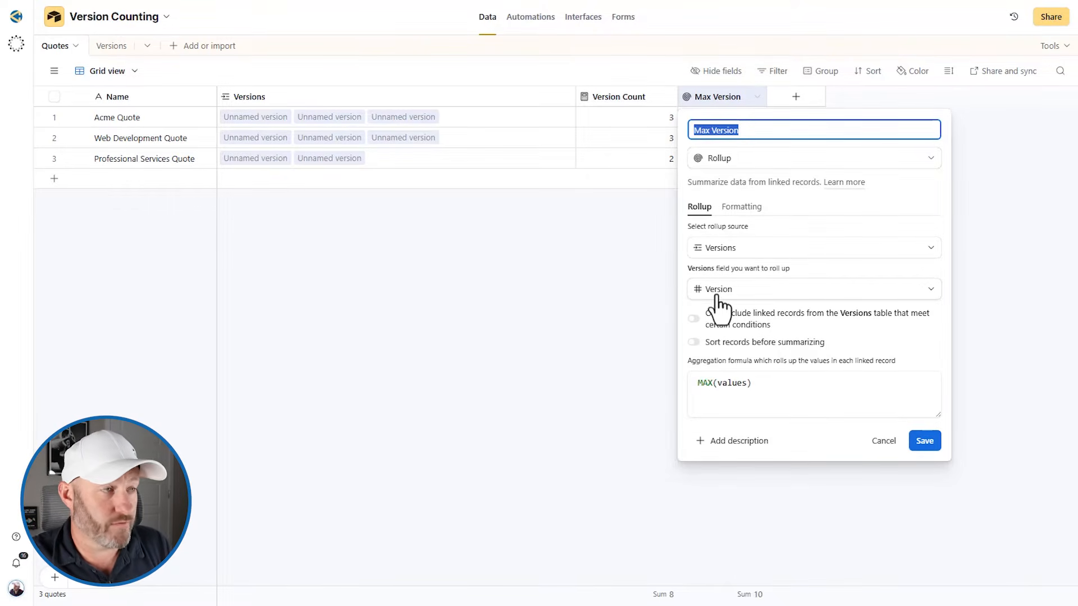
{"action": "left_click", "coordinate": [637, 295]}
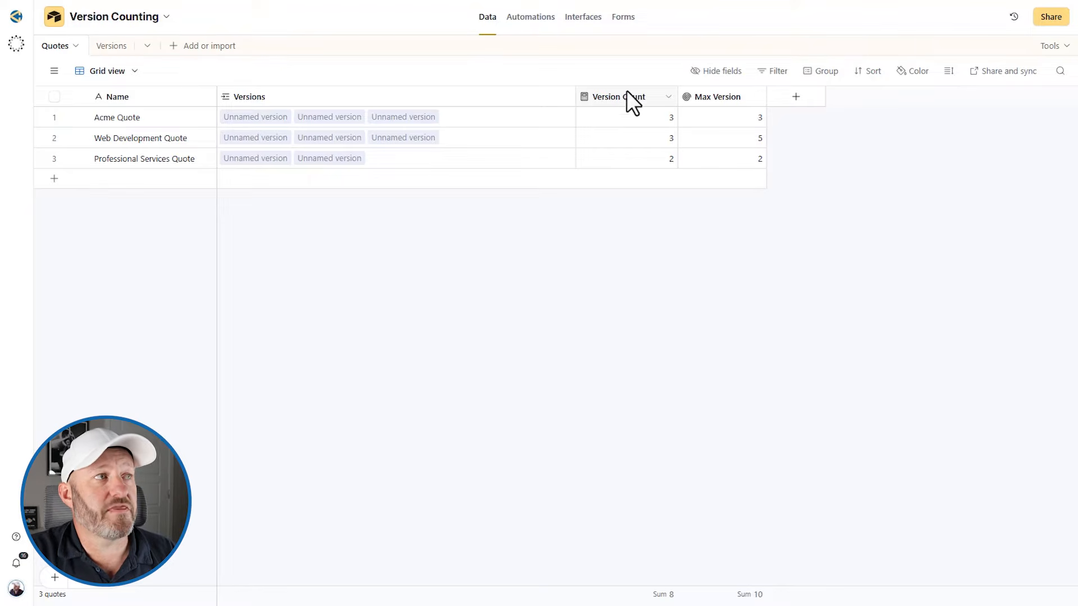
Delete the Max Version field from the Quotes table
{"action": "right_click", "coordinate": [714, 95]}
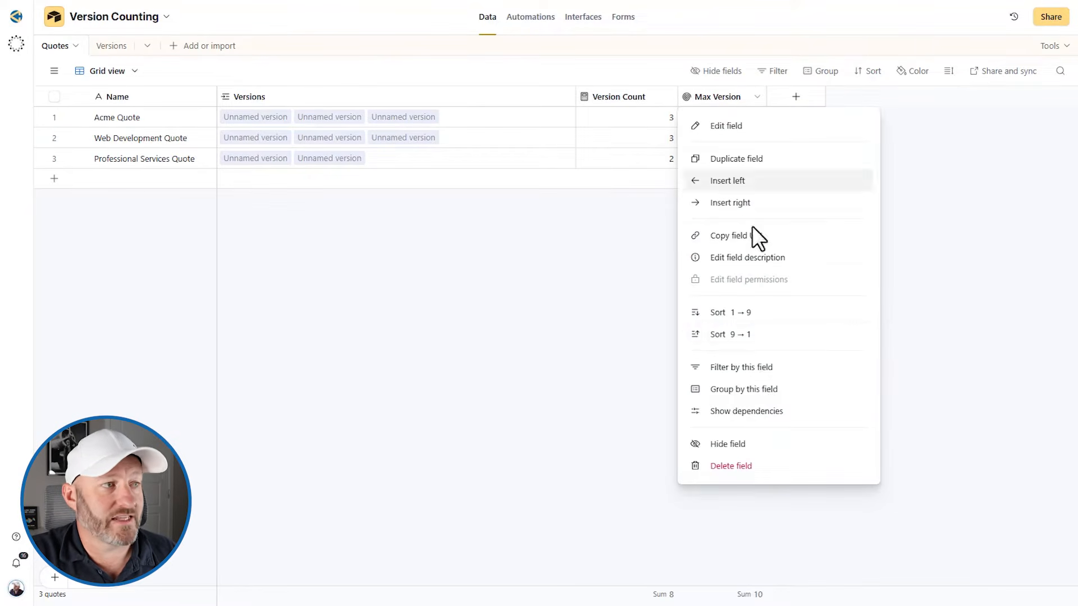
{"action": "left_click", "coordinate": [744, 468]}
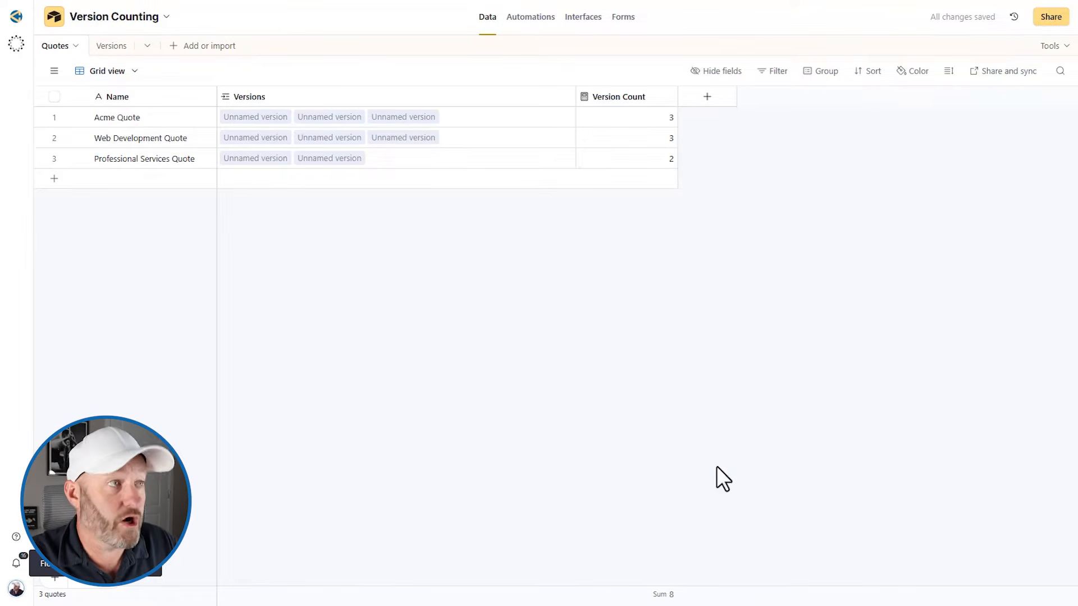
Inspect the Current Version field's lookup source and looked-up field in the Versions table
{"action": "left_click", "coordinate": [107, 46]}
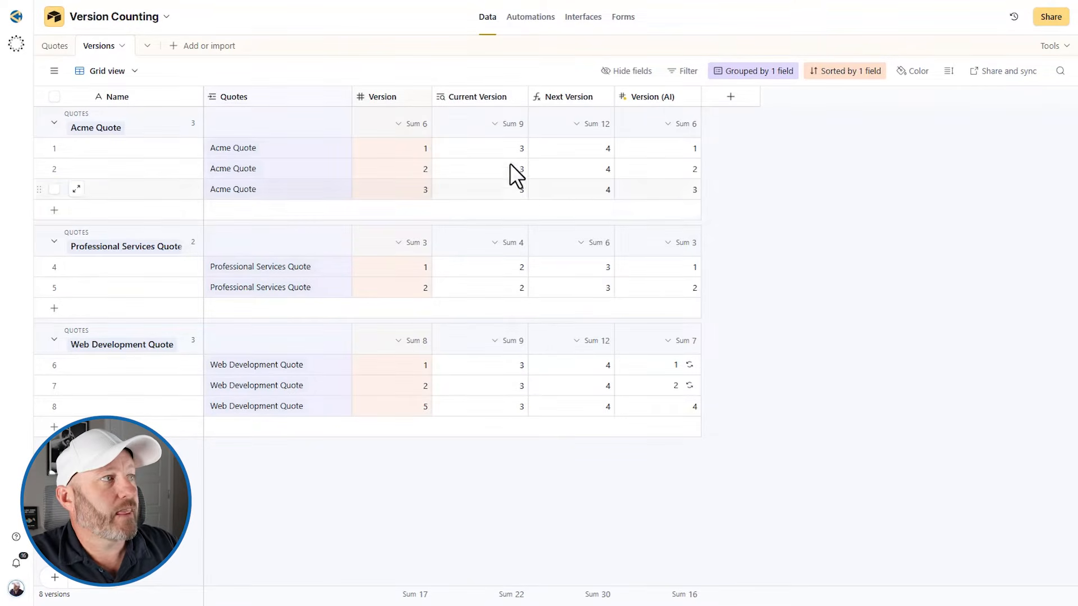
{"action": "double_click", "coordinate": [481, 96]}
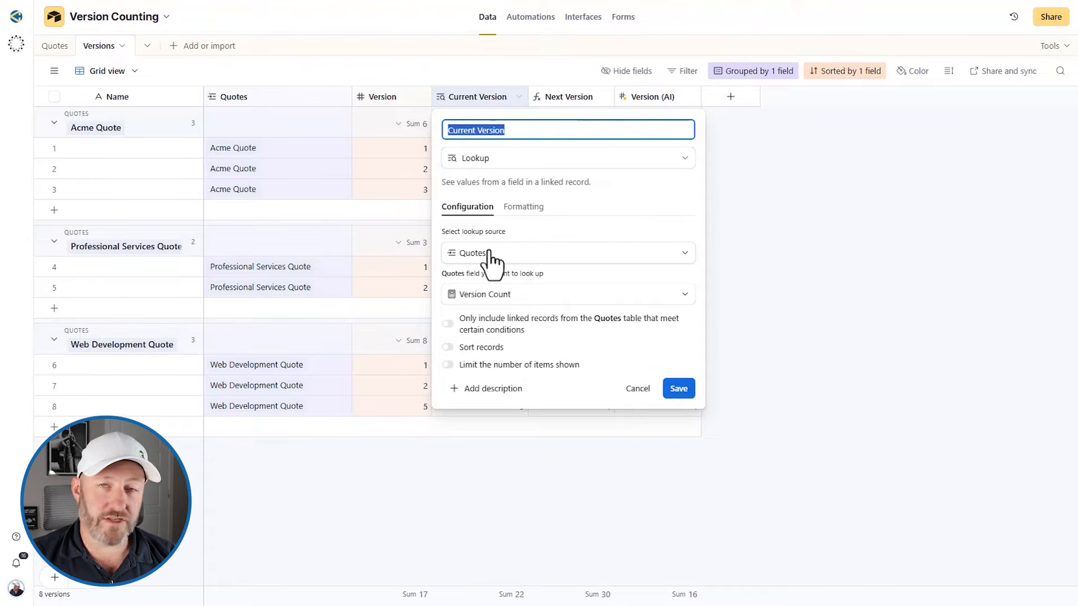
{"action": "left_click", "coordinate": [796, 202]}
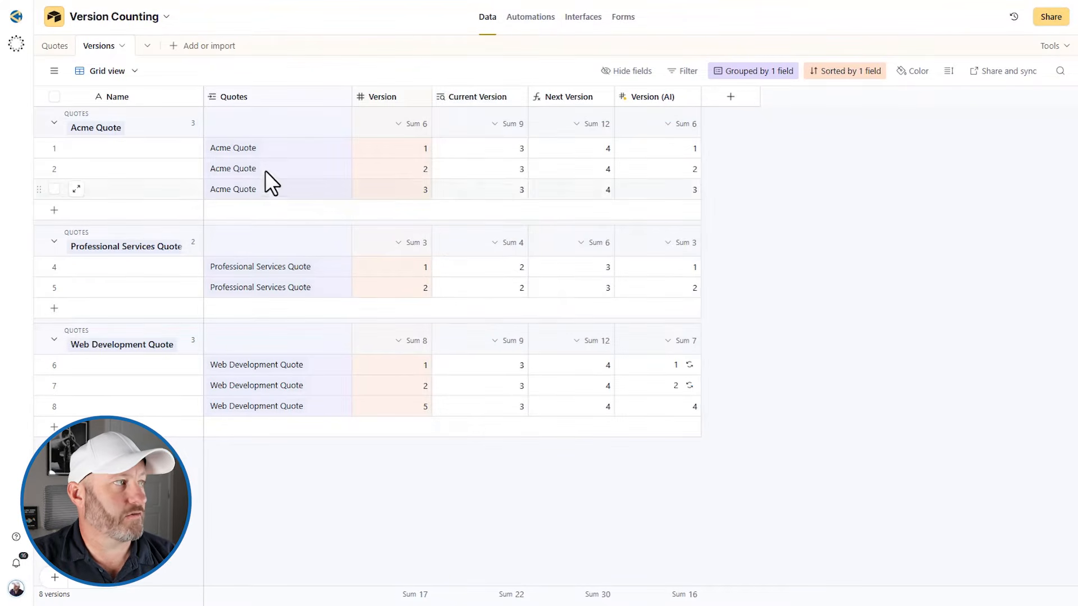
Trace the Current Version of the Acme and Professional Services quotes in Versions back to the Version Count in the Quotes table
{"action": "left_click", "coordinate": [247, 149]}
{"action": "left_click", "coordinate": [476, 148]}
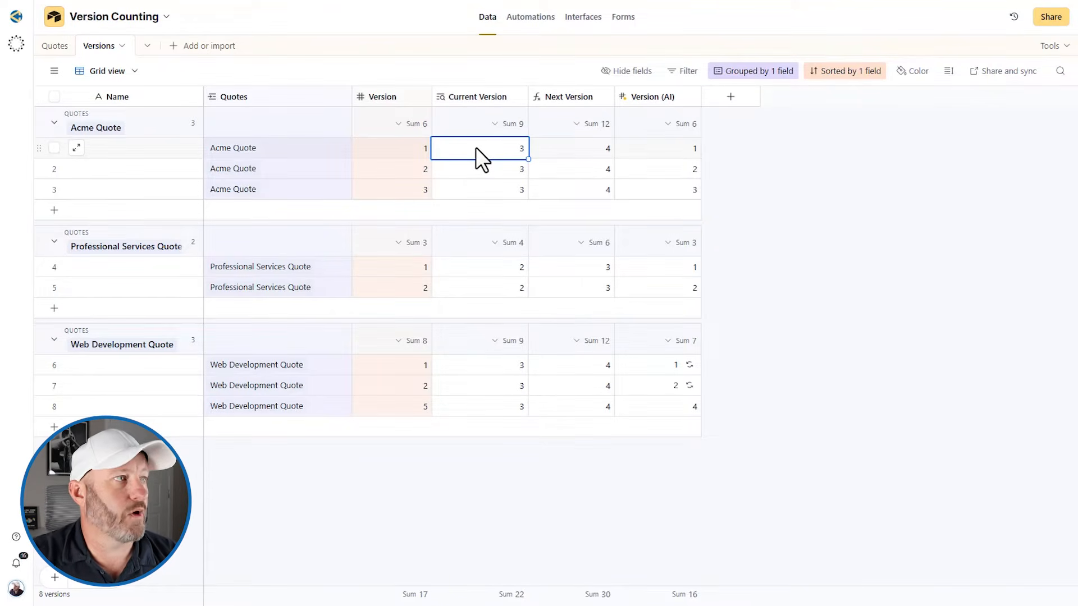
{"action": "left_click", "coordinate": [488, 269]}
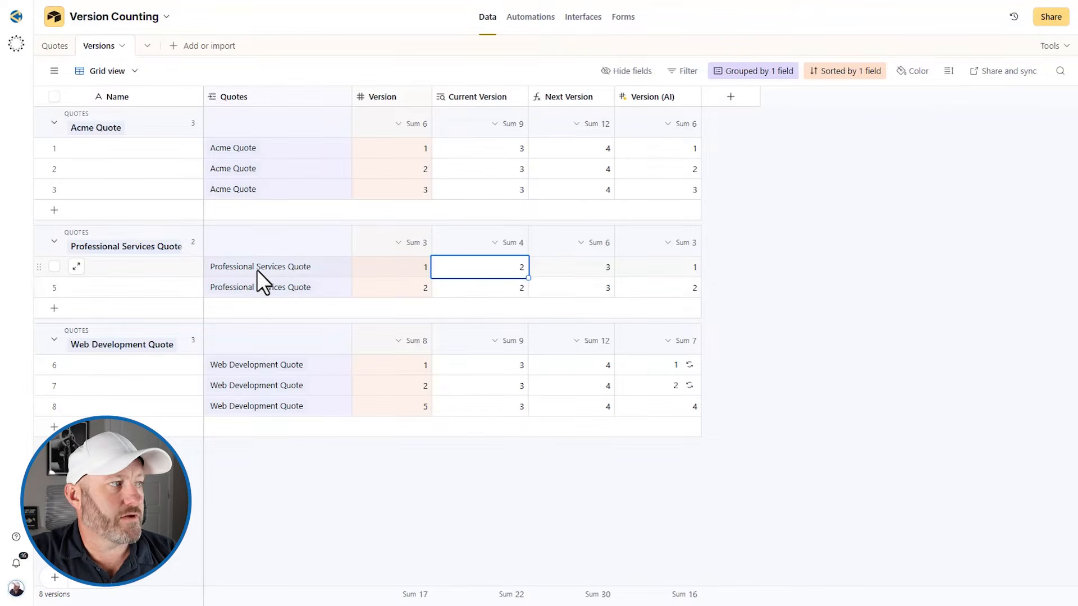
{"action": "left_click", "coordinate": [57, 47]}
{"action": "left_click", "coordinate": [139, 157]}
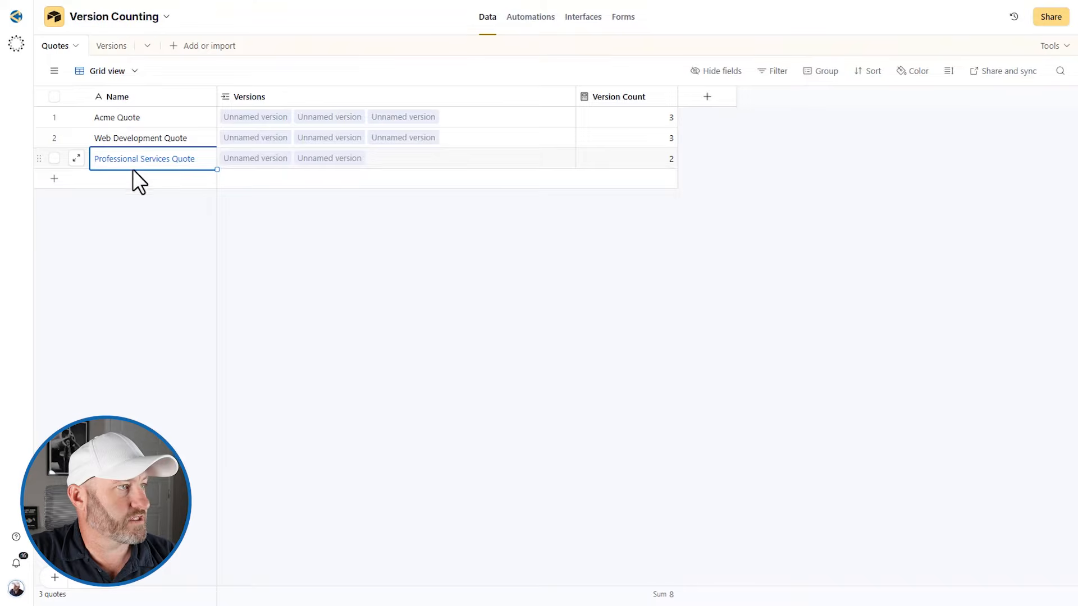
{"action": "left_click", "coordinate": [628, 160]}
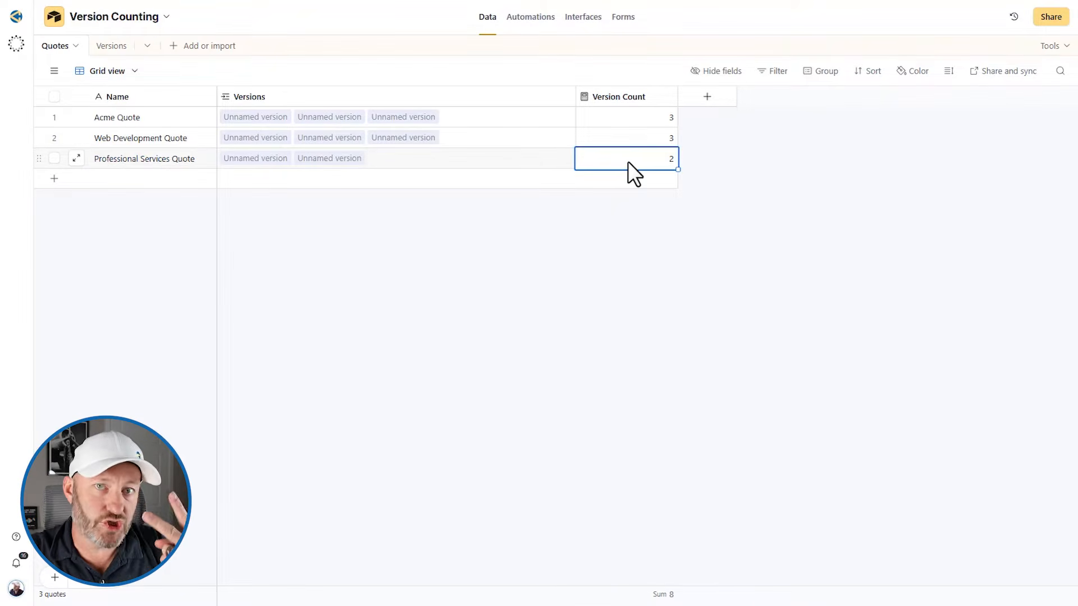
Inspect the formula behind the Next Version field in the Versions table
{"action": "left_click", "coordinate": [110, 47]}
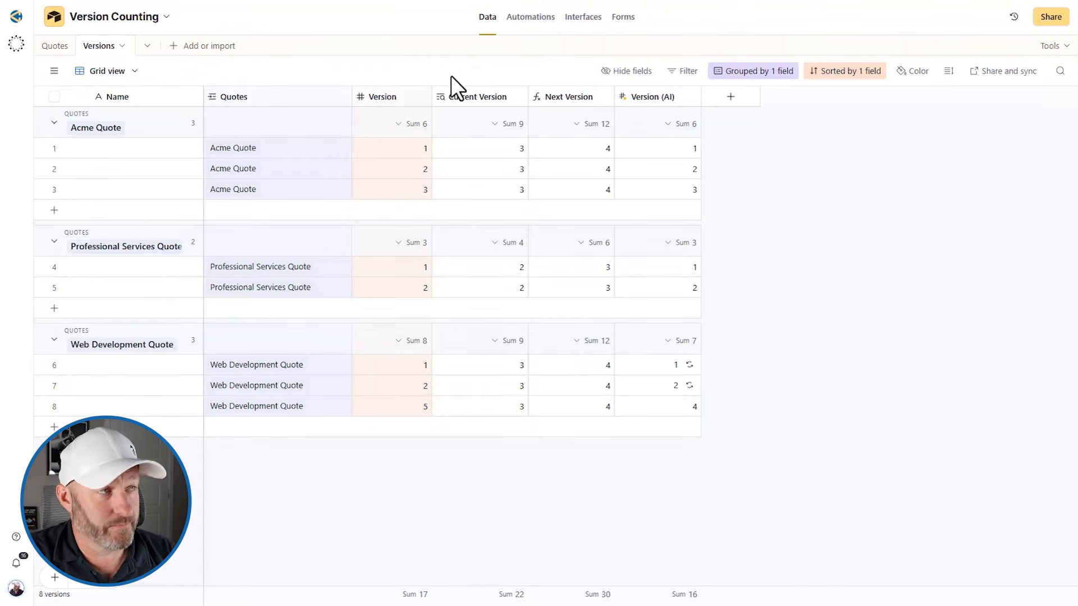
{"action": "left_click", "coordinate": [555, 97]}
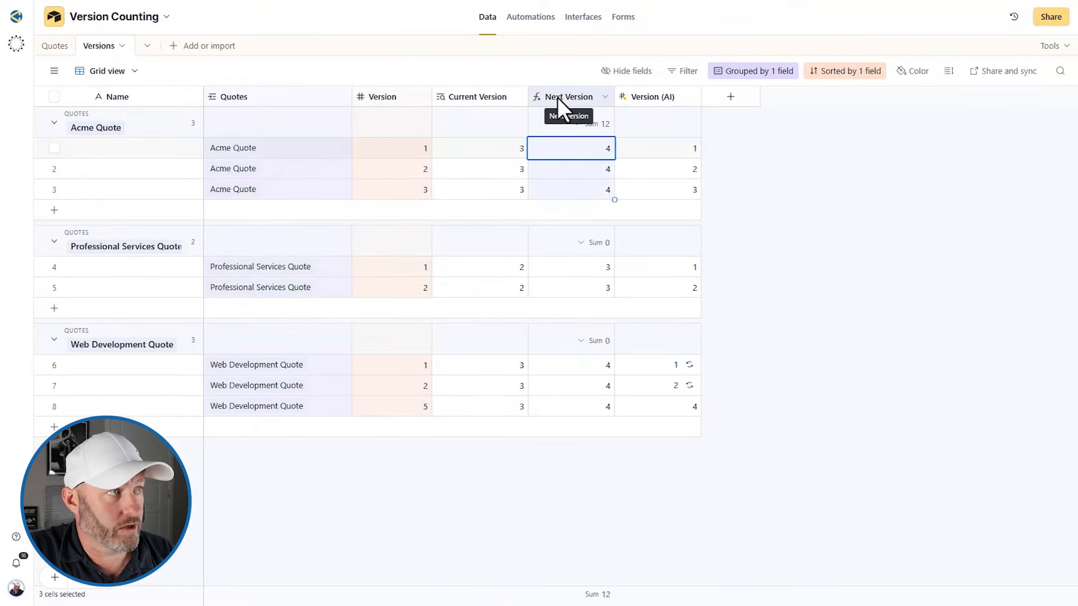
{"action": "left_click", "coordinate": [606, 97]}
{"action": "left_click", "coordinate": [589, 127]}
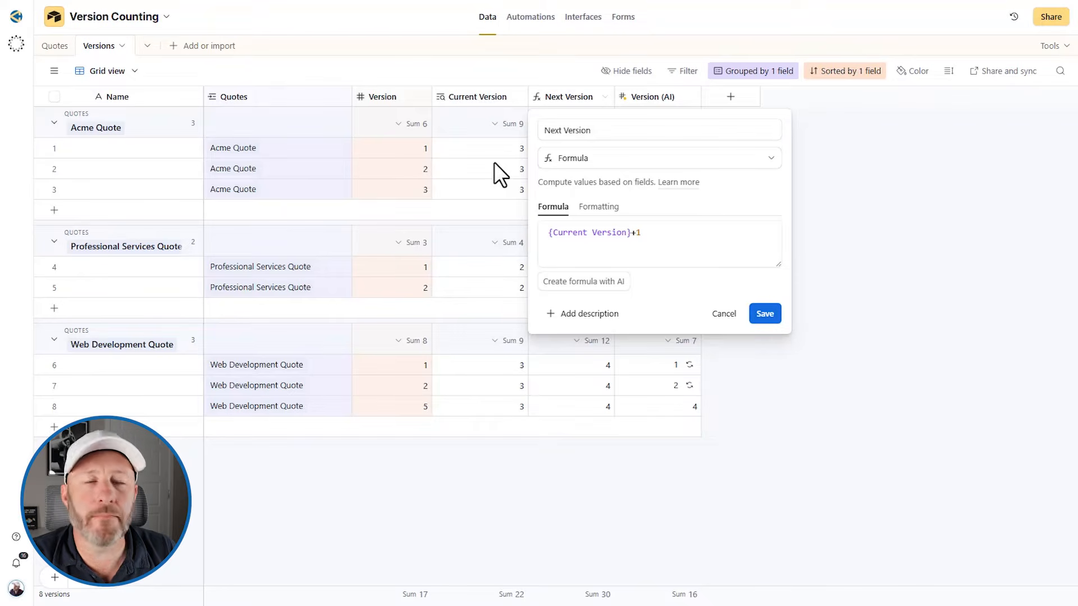
{"action": "left_click", "coordinate": [722, 314]}
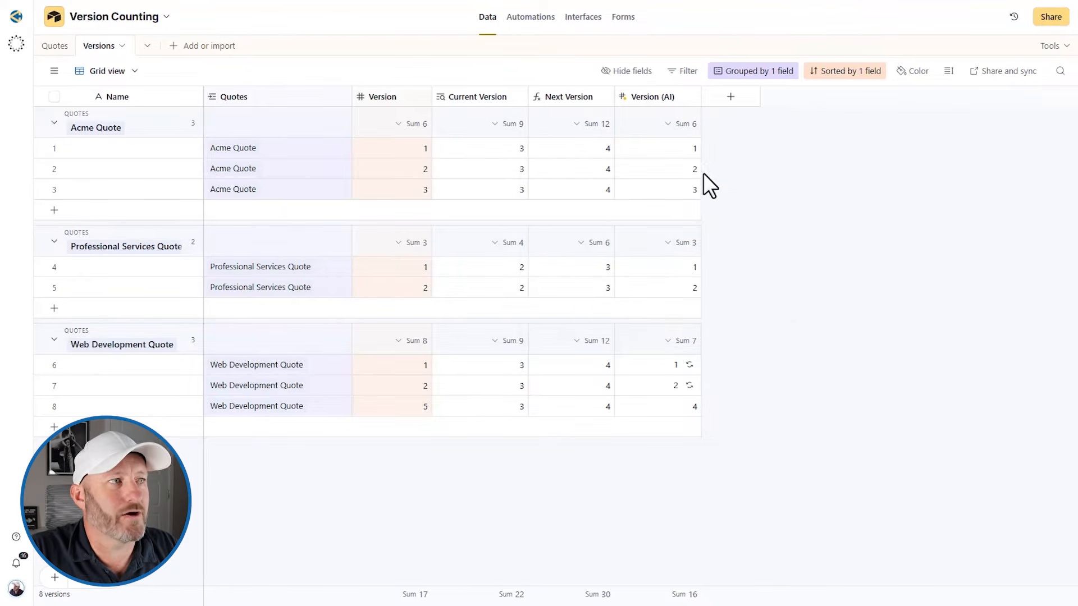
Add an Autonumber field to the Versions table
{"action": "left_click", "coordinate": [732, 96]}
{"action": "type", "text": "aut"}
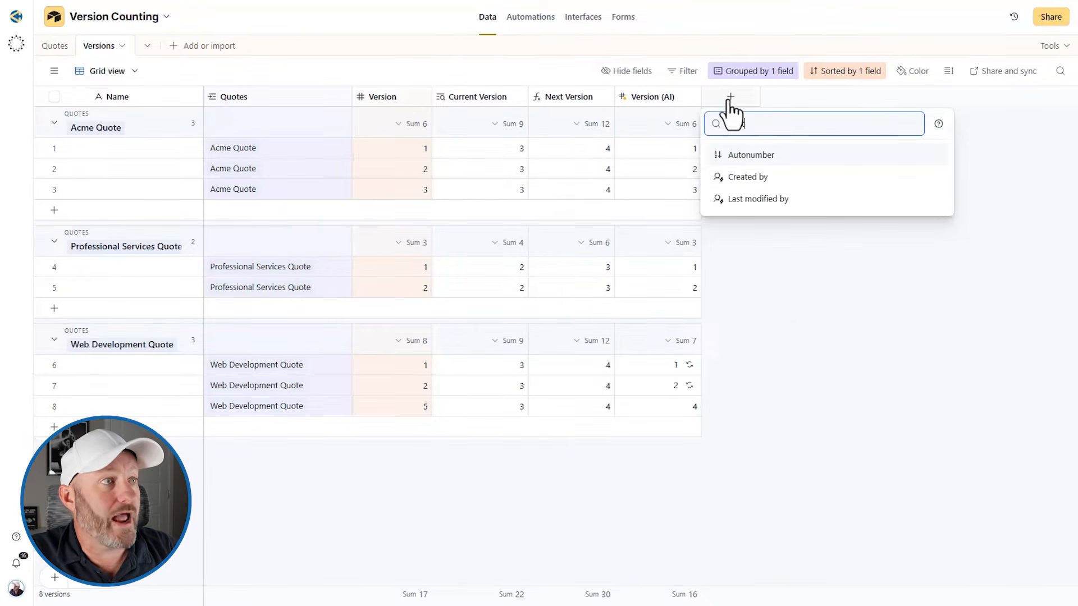
{"action": "left_click", "coordinate": [766, 157]}
{"action": "left_click", "coordinate": [906, 227]}
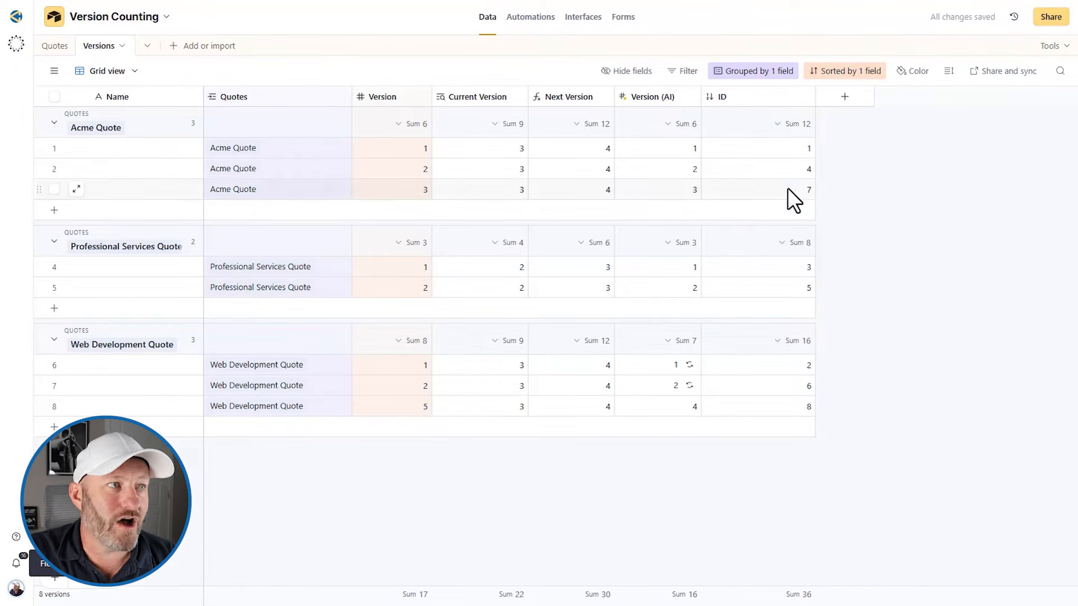
Examine the autonumber values across the quote groups, and delete the autonumber field
{"action": "left_click", "coordinate": [755, 150]}
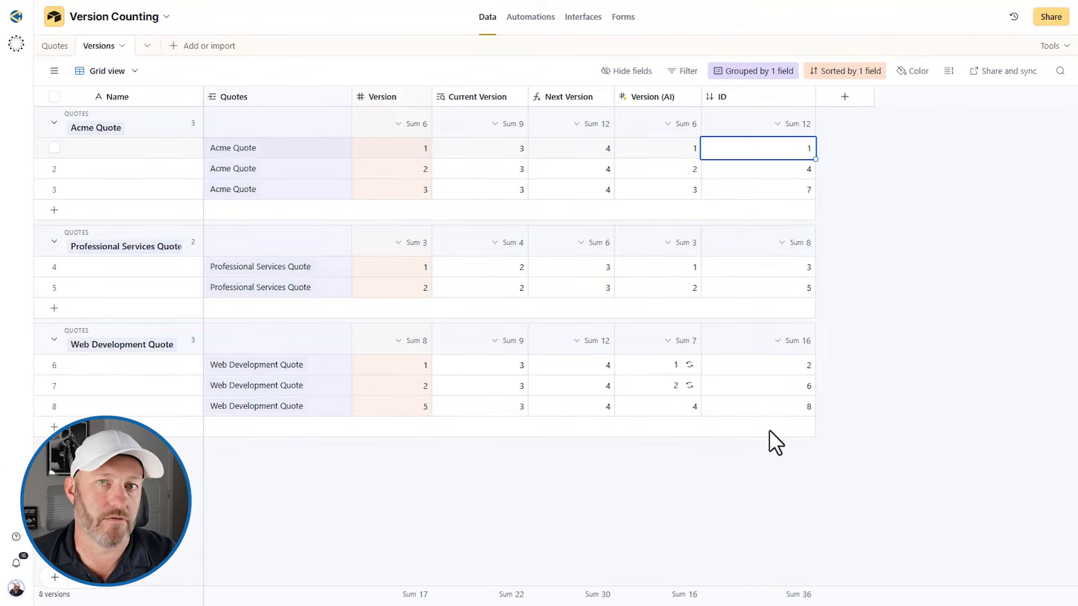
{"action": "left_click", "coordinate": [775, 388]}
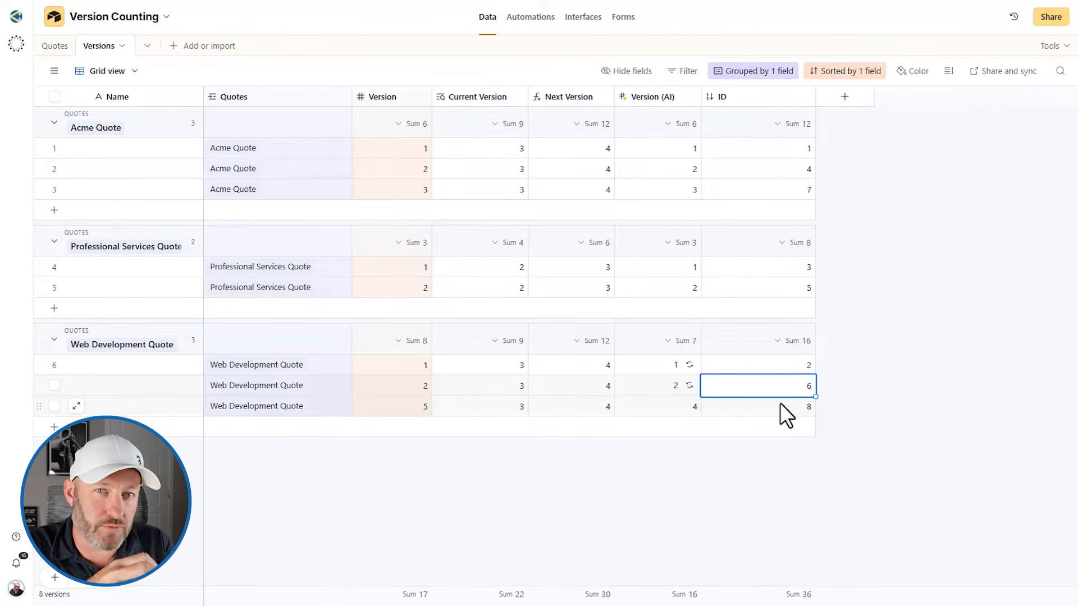
{"action": "right_click", "coordinate": [752, 100]}
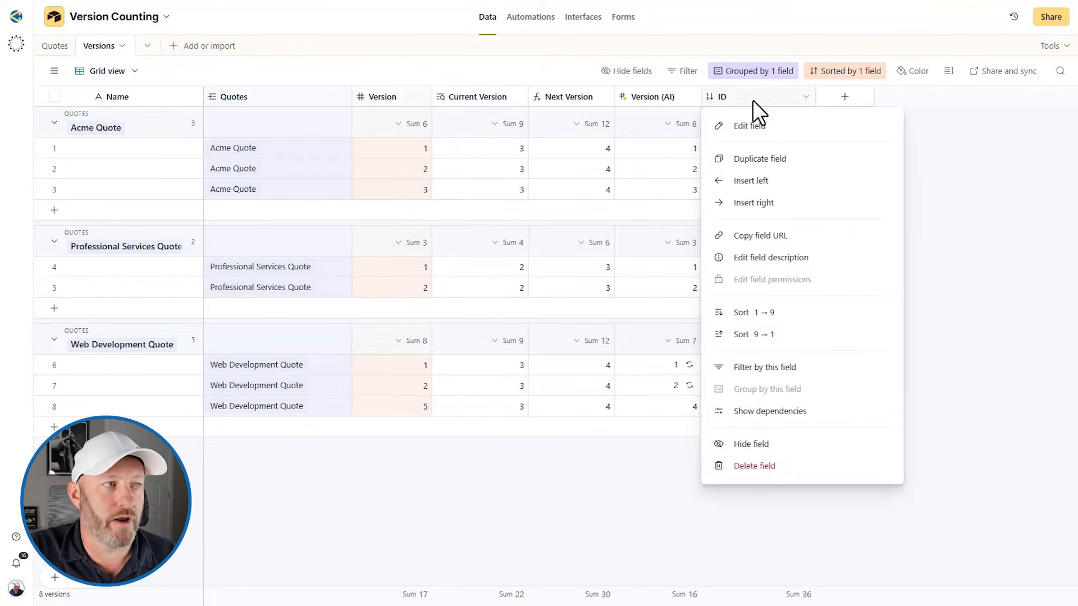
{"action": "left_click", "coordinate": [781, 466]}
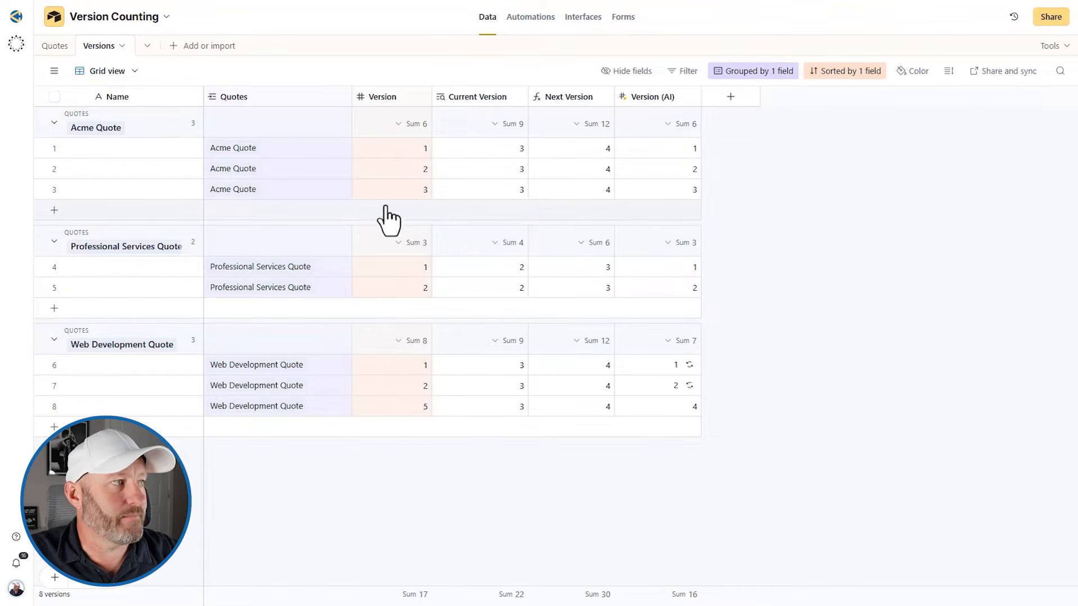
Add a new version record with an empty Version to the Acme Quote group
{"action": "left_click", "coordinate": [355, 212]}
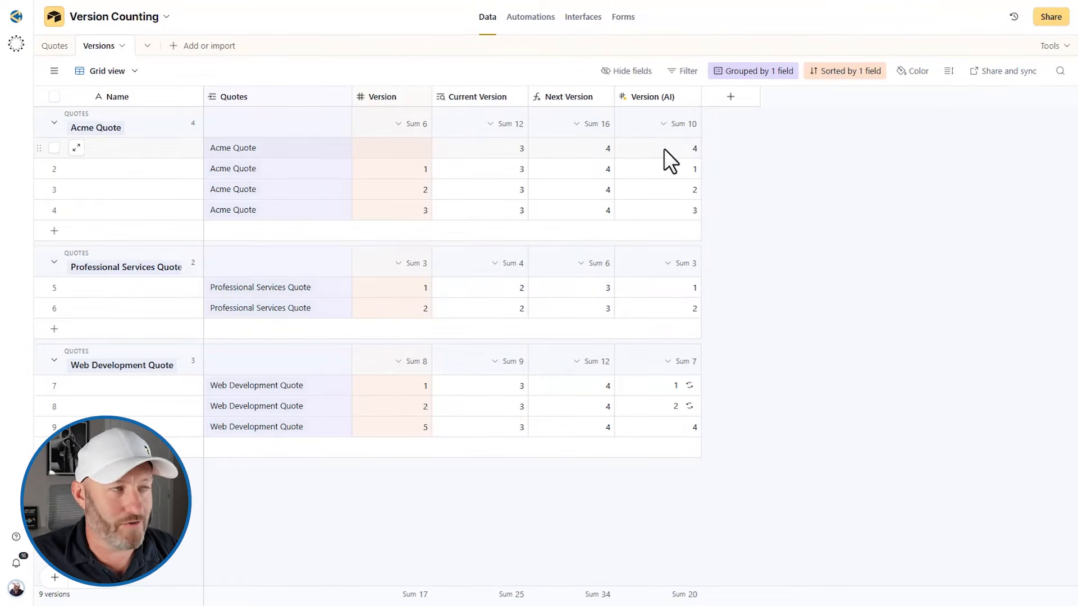
{"action": "left_click", "coordinate": [402, 149]}
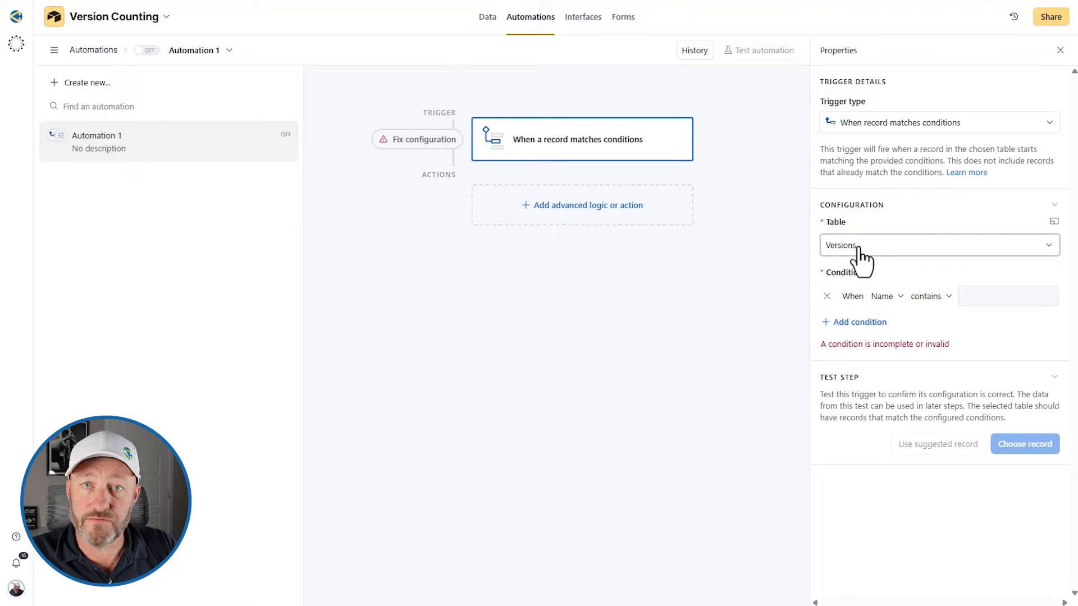
Set the automation's trigger condition to Version is empty, and test it with the unnumbered Acme Quote record
{"action": "left_click", "coordinate": [882, 297]}
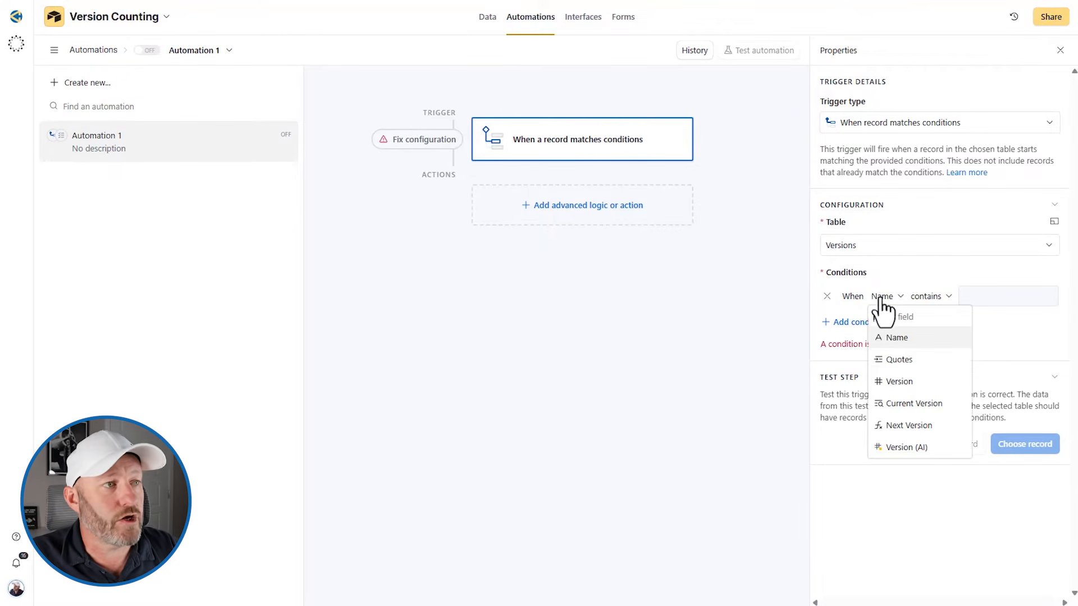
{"action": "left_click", "coordinate": [922, 382]}
{"action": "left_click", "coordinate": [927, 296]}
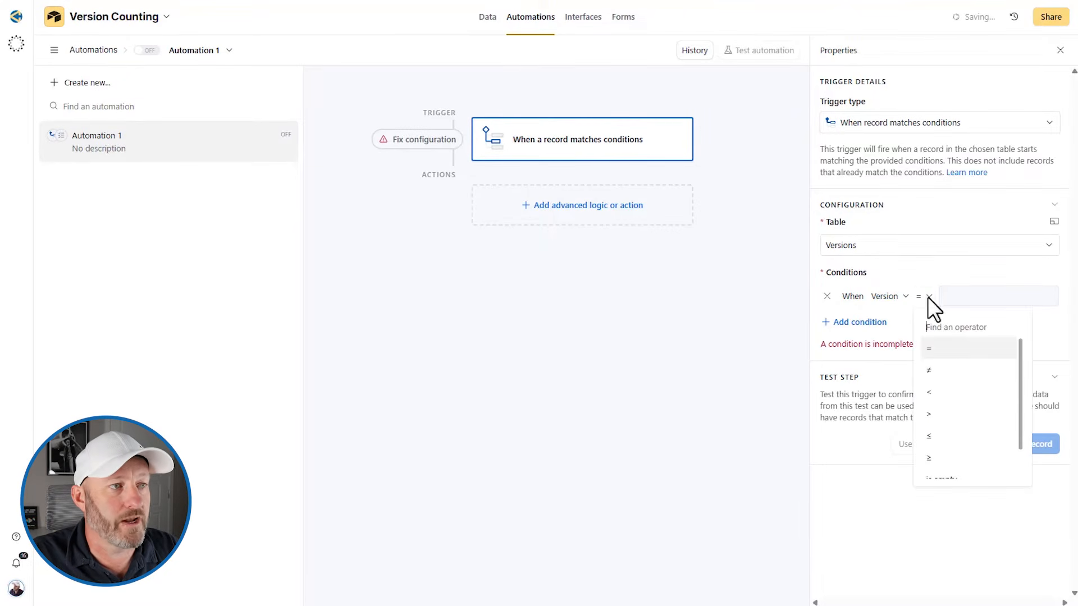
{"action": "scroll", "coordinate": [963, 444], "scroll_direction": "down", "scroll_amount": 3}
{"action": "left_click", "coordinate": [948, 447]}
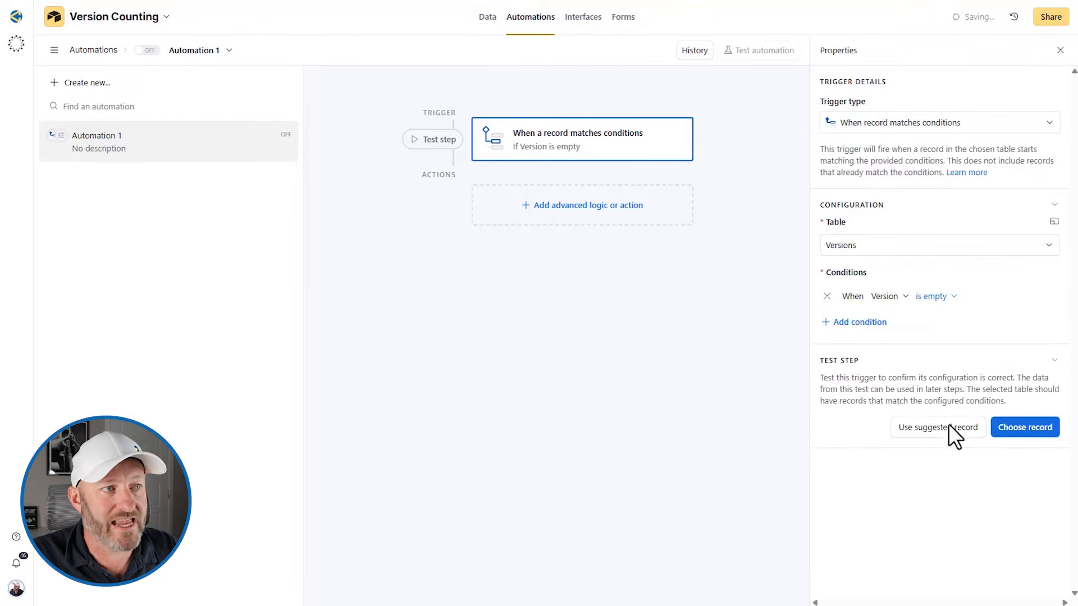
{"action": "left_click", "coordinate": [1025, 427]}
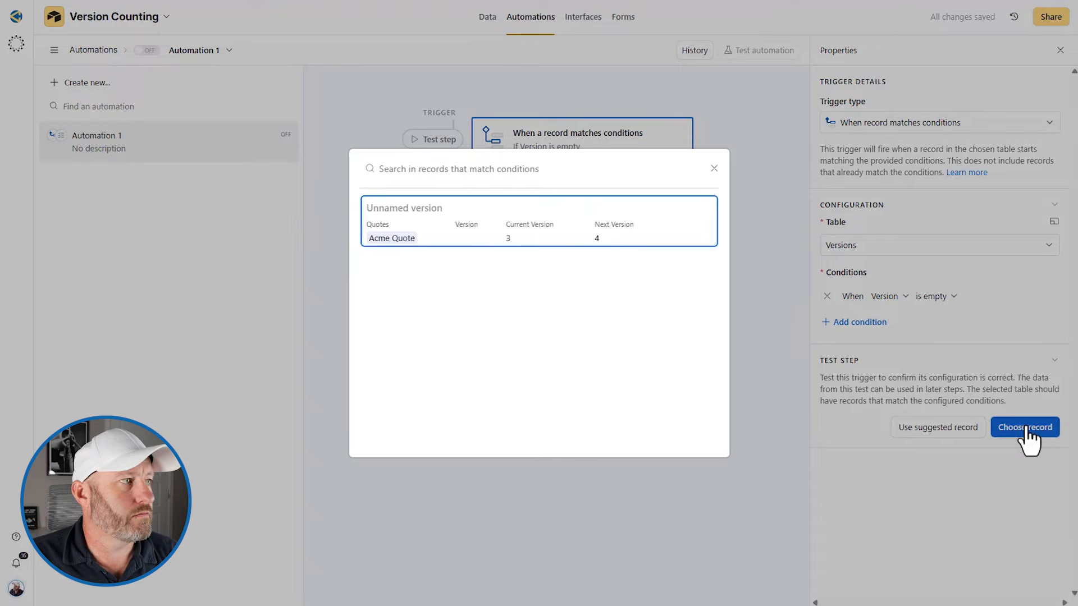
{"action": "left_click", "coordinate": [526, 230]}
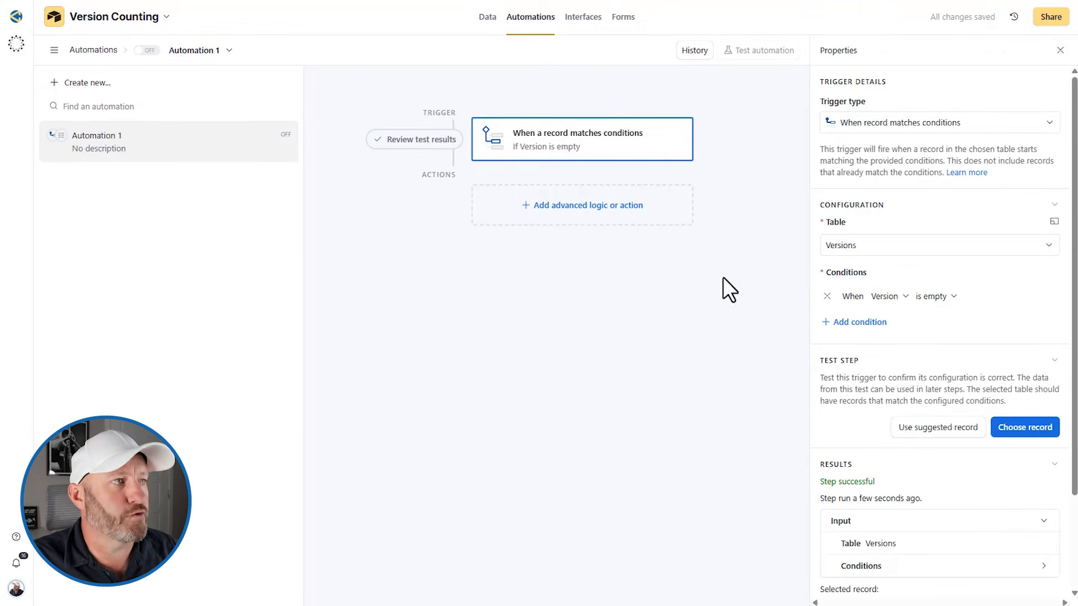
Add an Update record action on the Versions table, using the Airtable record ID from the trigger record
{"action": "left_click", "coordinate": [615, 206]}
{"action": "left_click", "coordinate": [564, 427]}
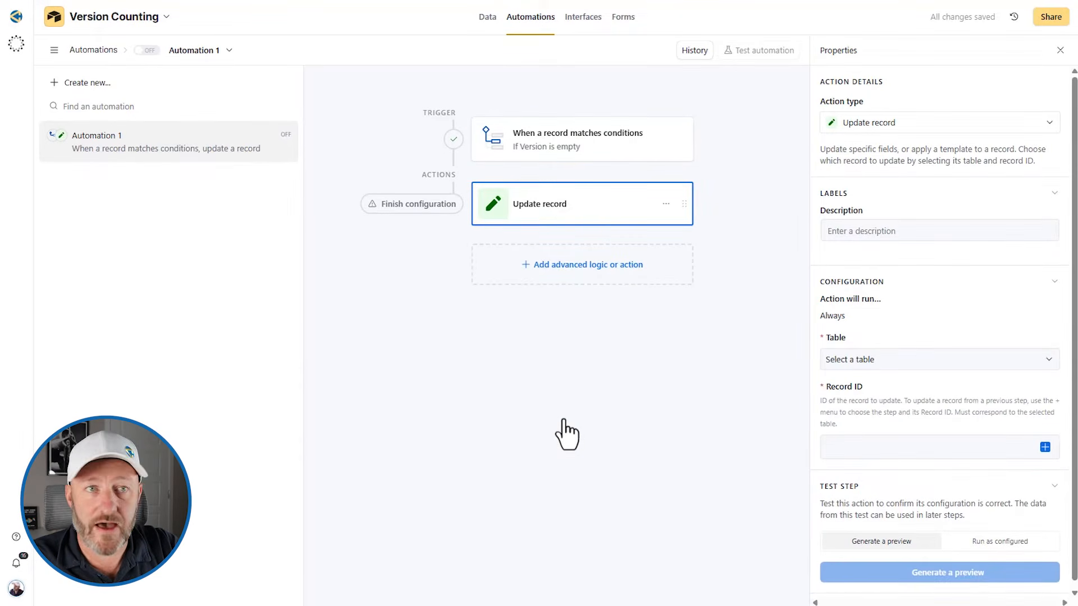
{"action": "left_click", "coordinate": [885, 362]}
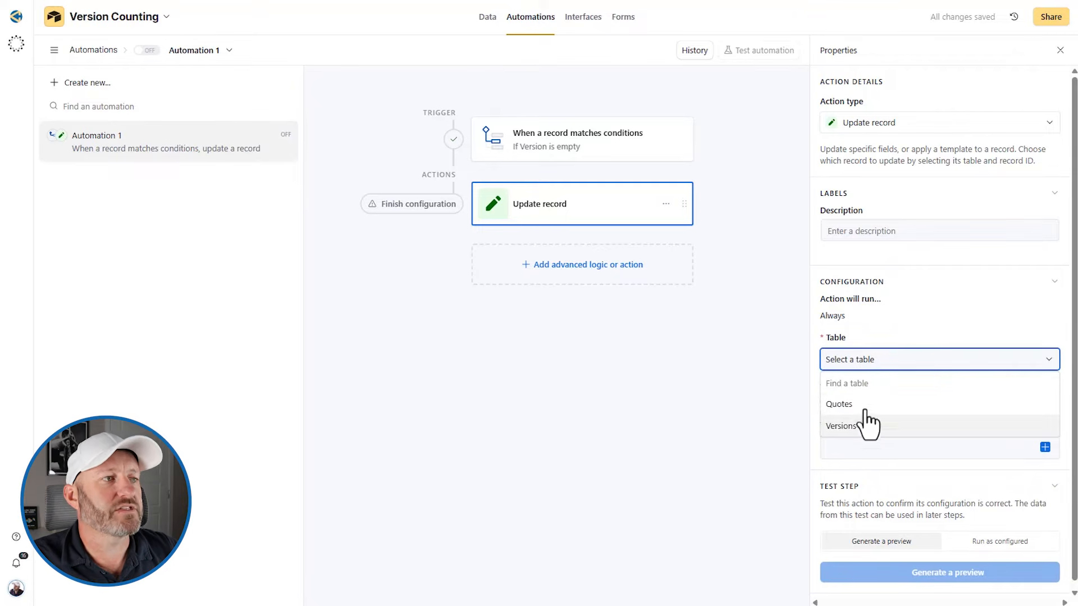
{"action": "left_click", "coordinate": [867, 422]}
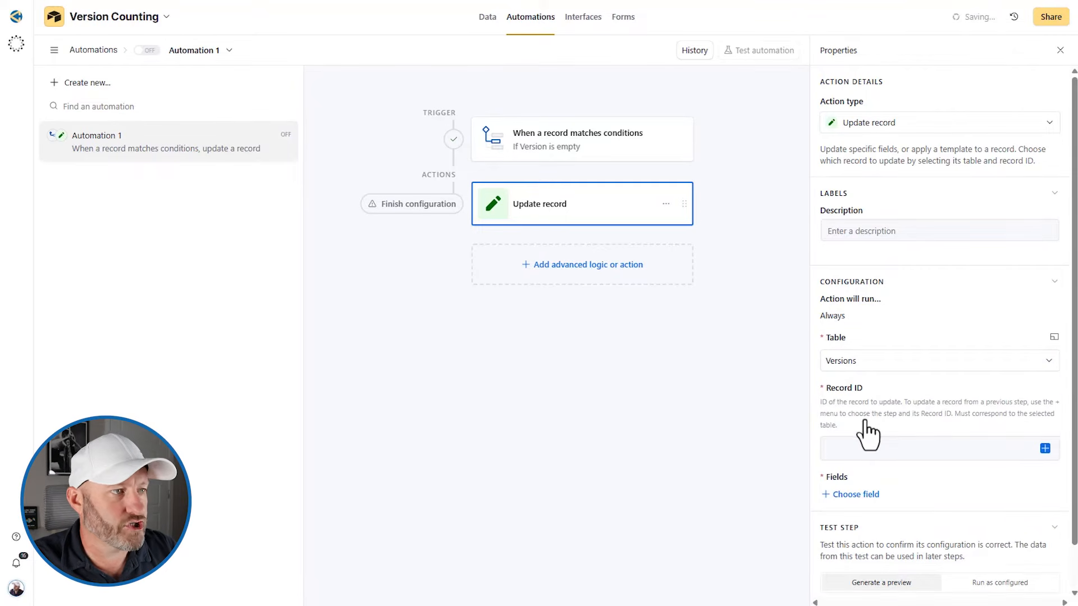
{"action": "left_click", "coordinate": [1043, 449]}
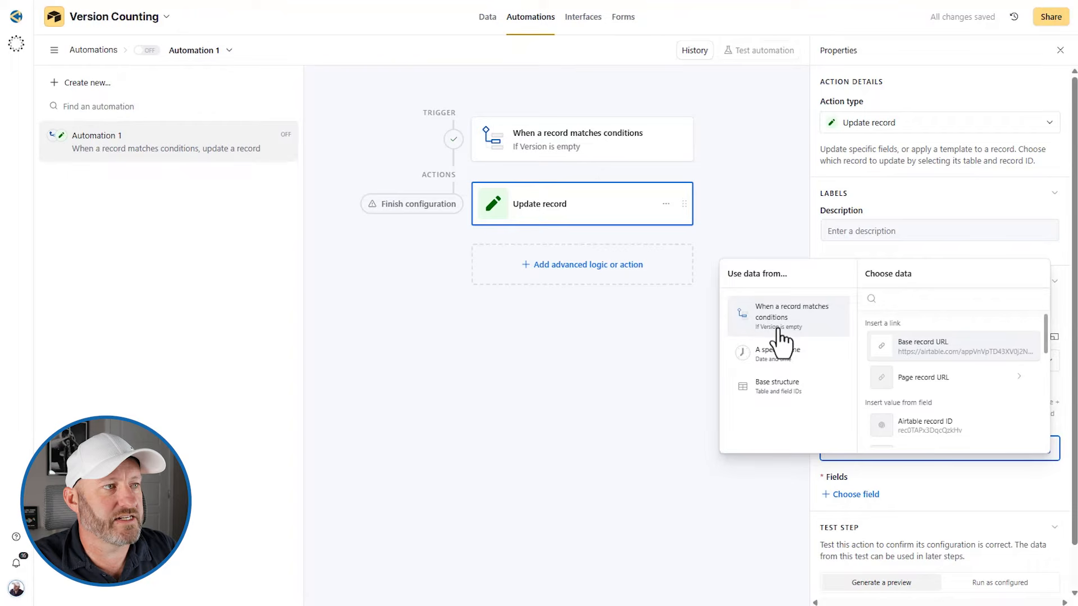
{"action": "left_click", "coordinate": [951, 426]}
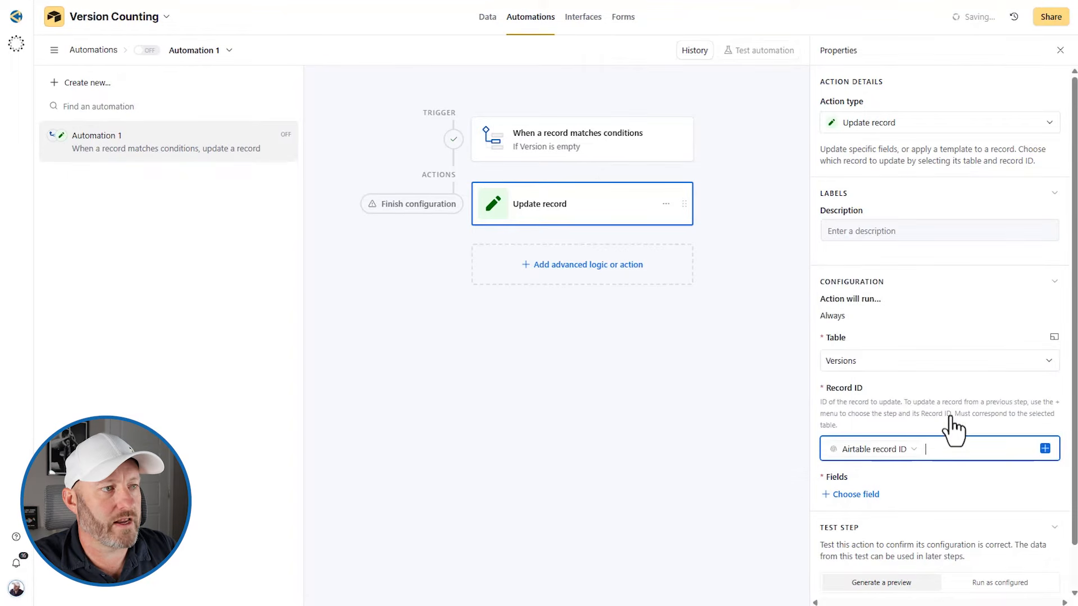
Add the Version field to the update action and configure it as Dynamic
{"action": "scroll", "coordinate": [932, 432], "scroll_direction": "down", "scroll_amount": 1}
{"action": "left_click", "coordinate": [861, 449]}
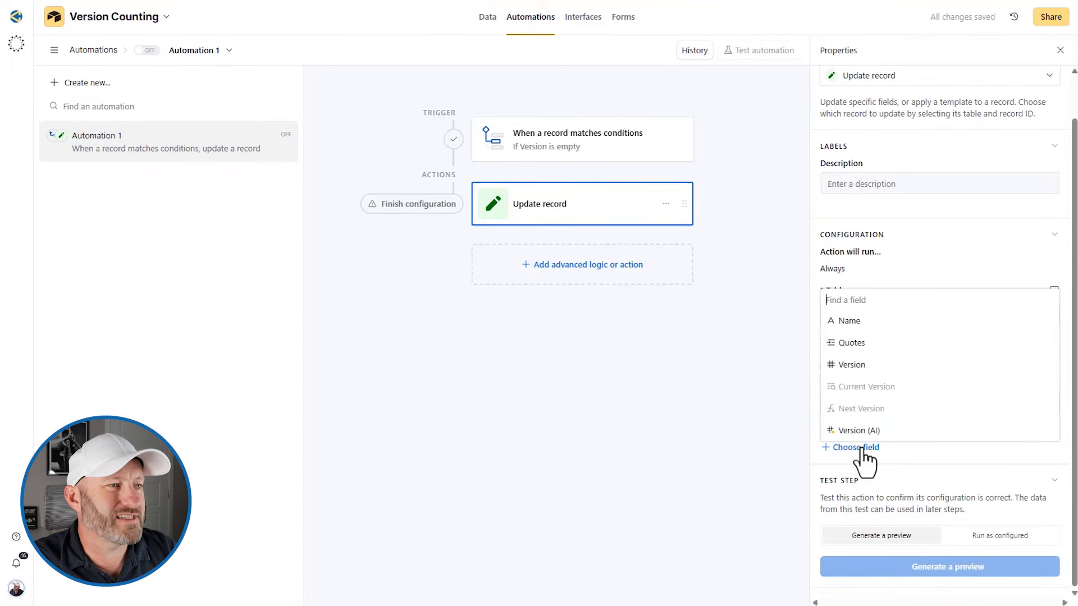
{"action": "left_click", "coordinate": [857, 367]}
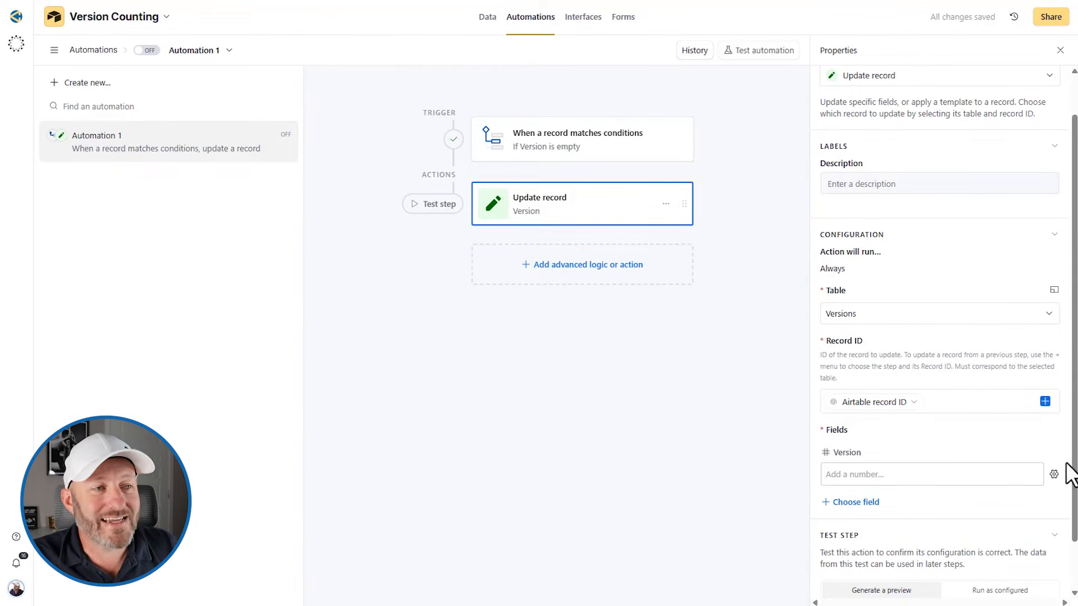
{"action": "left_click", "coordinate": [1054, 475]}
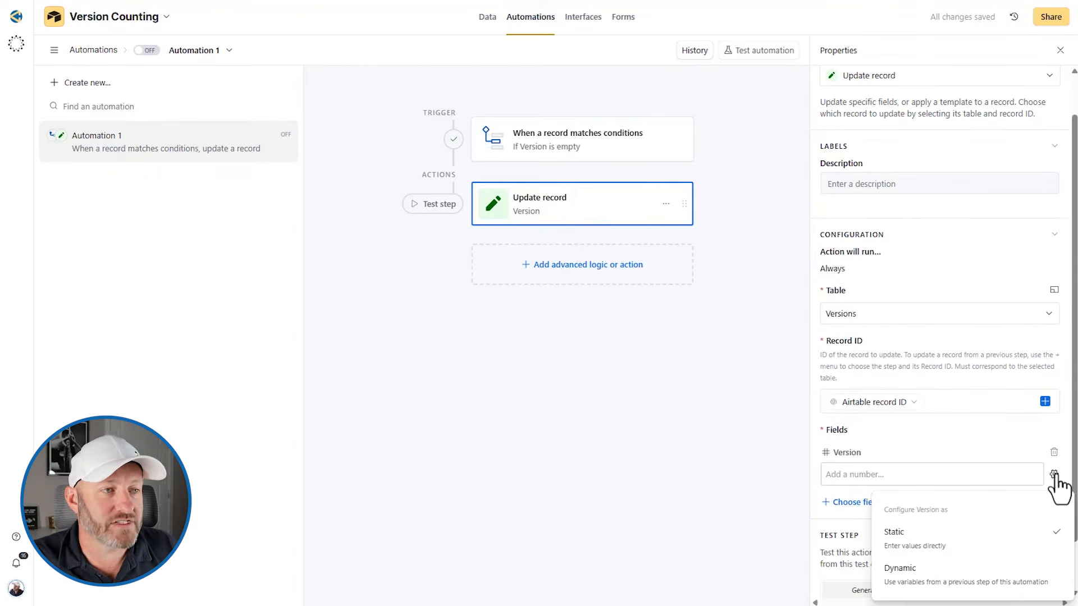
{"action": "left_click", "coordinate": [1020, 583]}
Fill the update action's Version field with the Next Version value from the trigger record
{"action": "left_click", "coordinate": [1029, 474]}
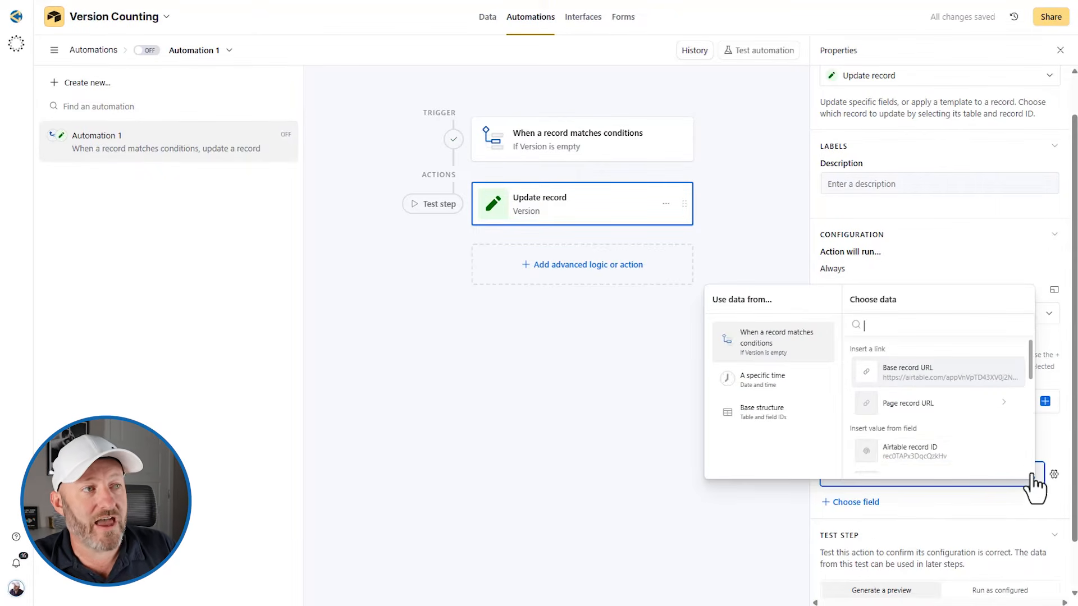
{"action": "scroll", "coordinate": [932, 413], "scroll_direction": "down", "scroll_amount": 1}
{"action": "scroll", "coordinate": [943, 421], "scroll_direction": "down", "scroll_amount": 5}
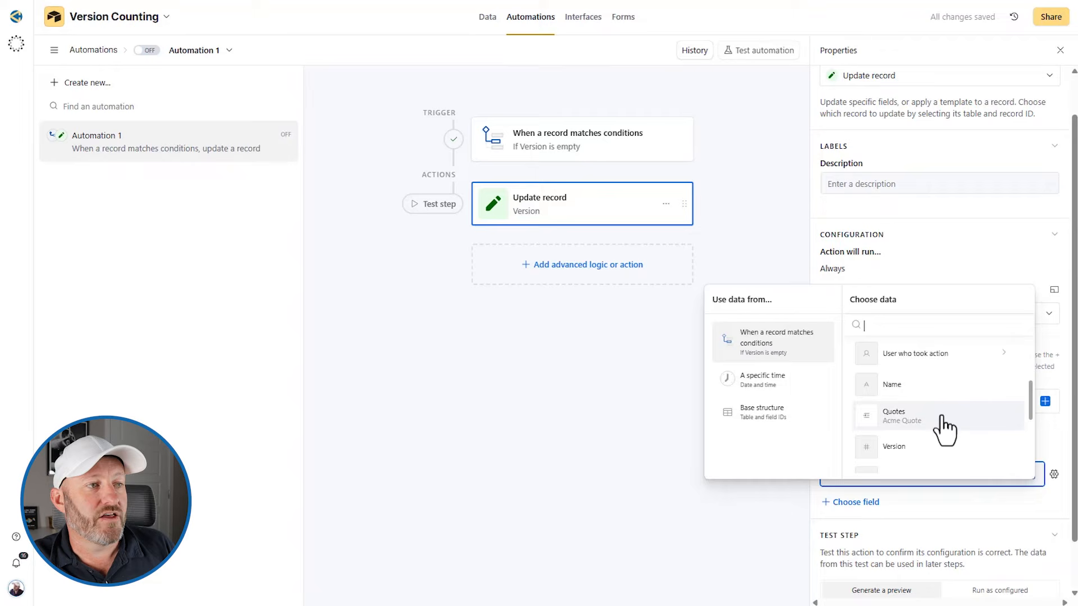
{"action": "scroll", "coordinate": [950, 455], "scroll_direction": "down", "scroll_amount": 1}
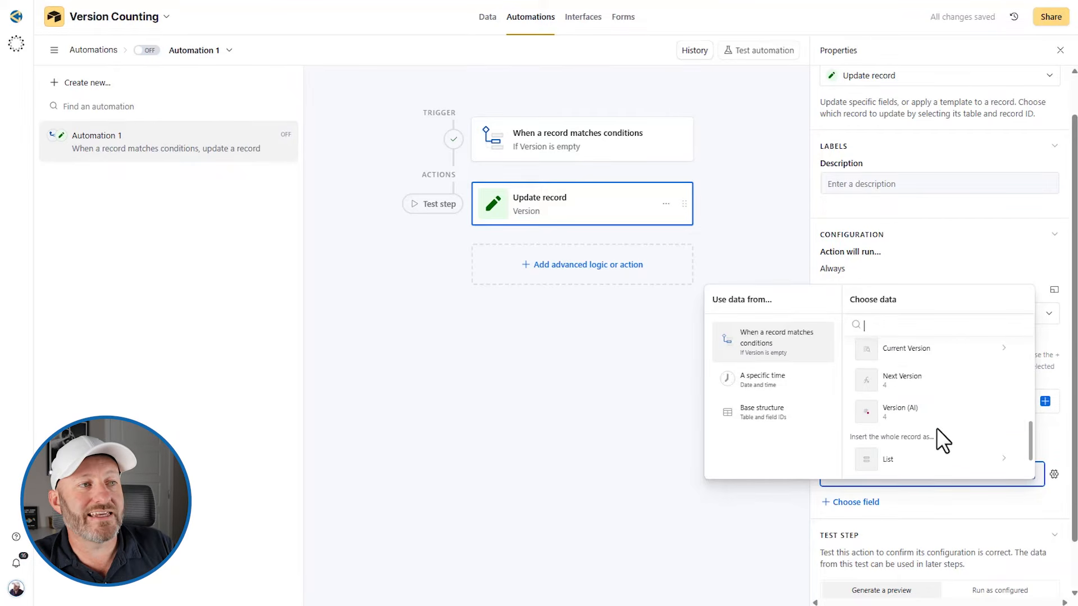
{"action": "left_click", "coordinate": [916, 382]}
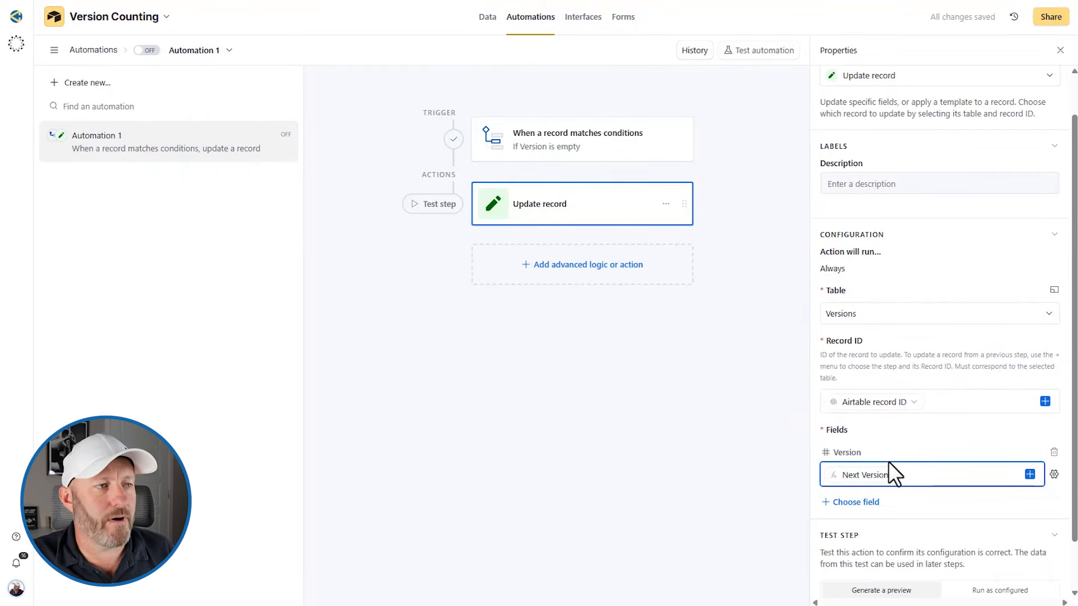
Check Next Version for the unnumbered Acme Quote record, and test the update action as configured
{"action": "scroll", "coordinate": [888, 462], "scroll_direction": "down", "scroll_amount": 2}
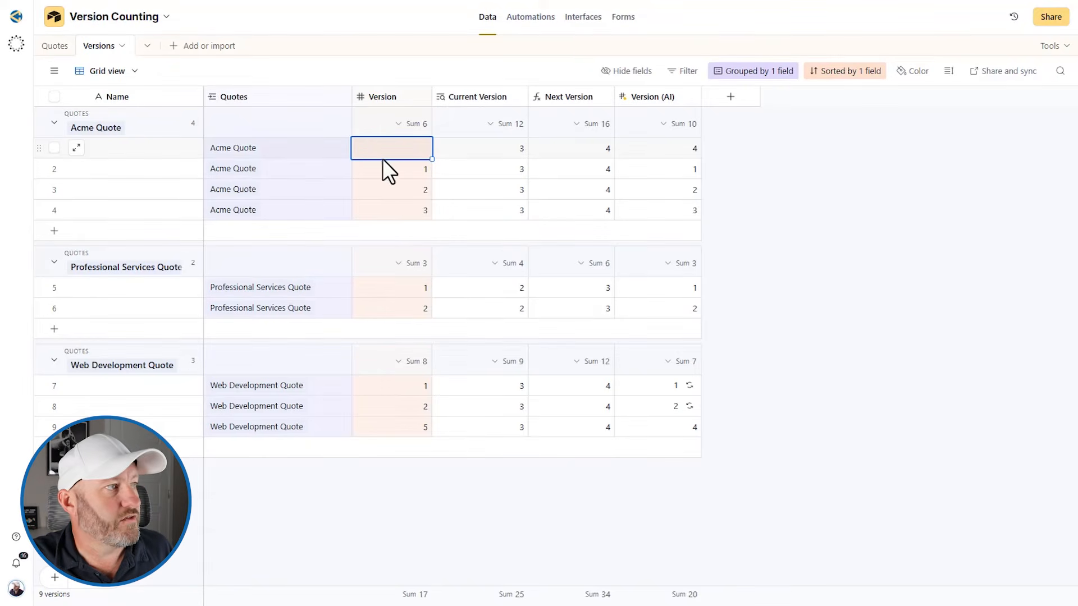
{"action": "left_click", "coordinate": [571, 147]}
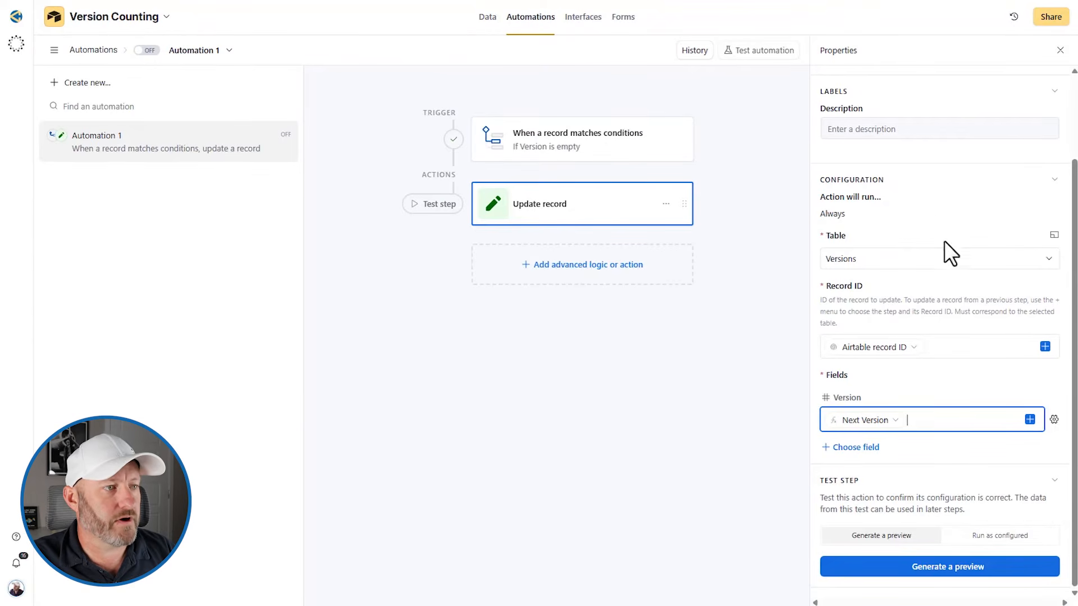
{"action": "left_click", "coordinate": [971, 536]}
{"action": "left_click", "coordinate": [955, 573]}
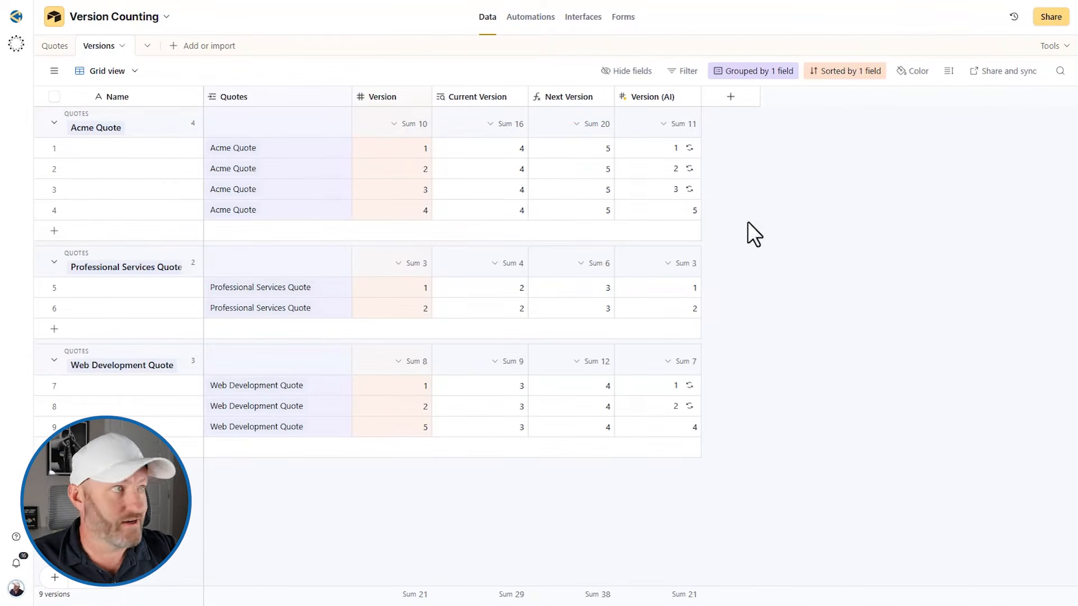
Examine the Version, Current Version and Next Version values in the Acme Quote group, and the Version Count in the Quotes table
{"action": "left_click", "coordinate": [396, 212]}
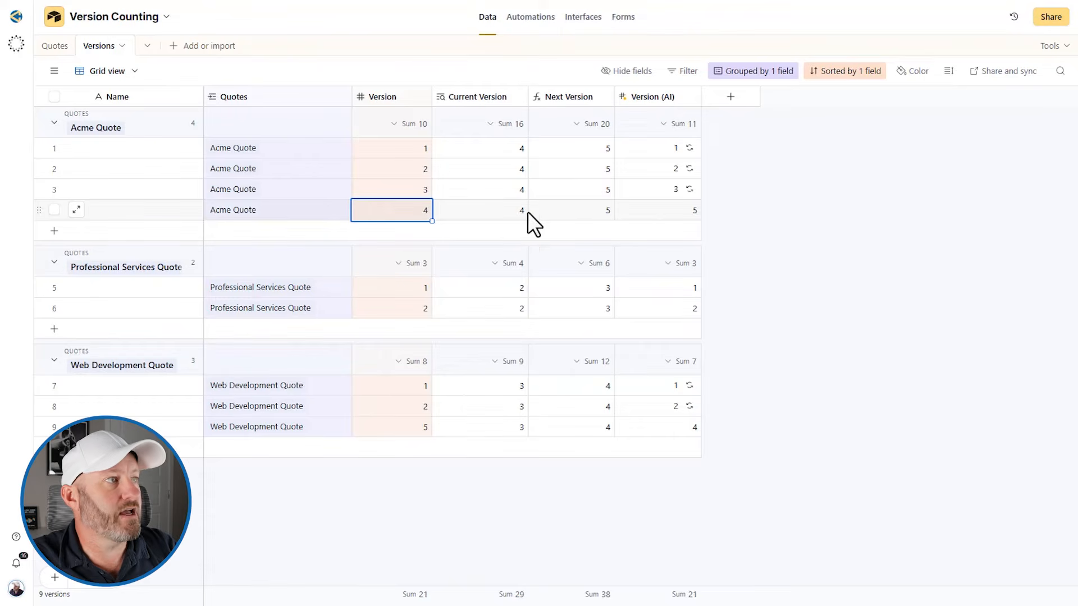
{"action": "left_click", "coordinate": [579, 185]}
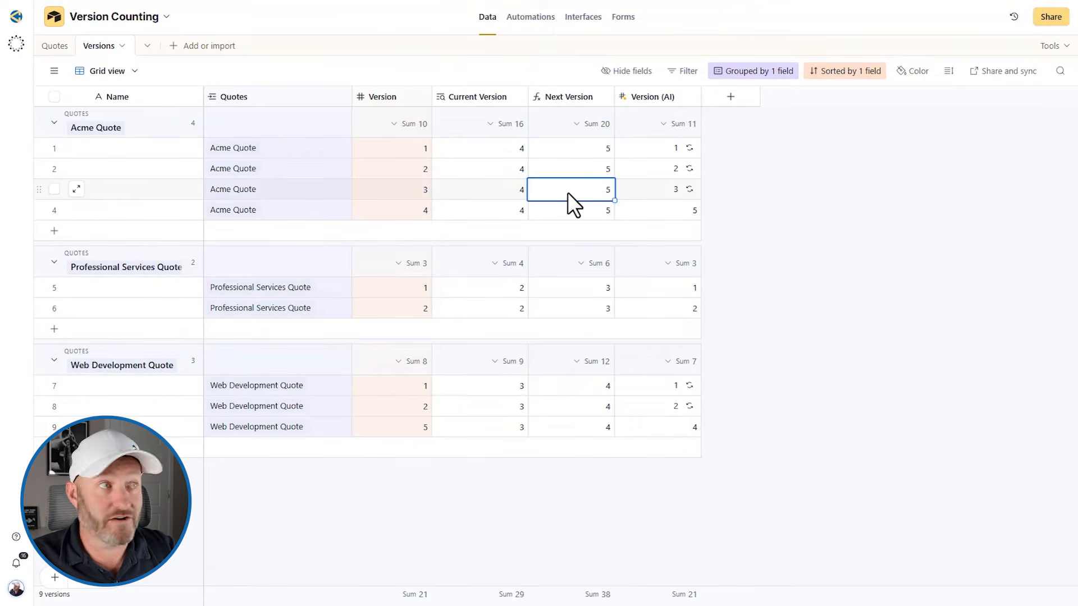
{"action": "left_click", "coordinate": [396, 210]}
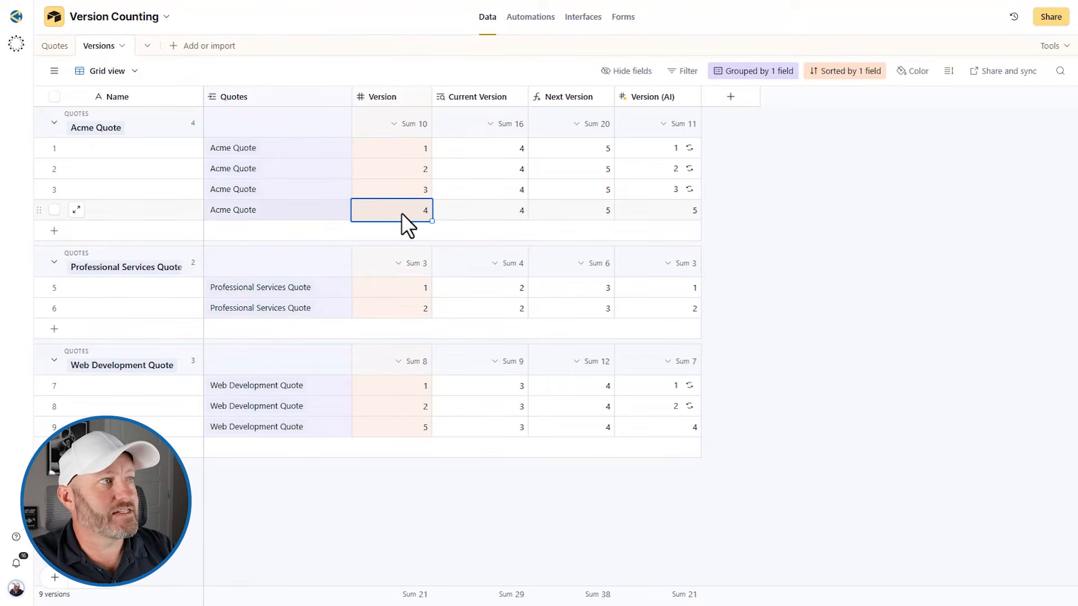
{"action": "left_click", "coordinate": [52, 46]}
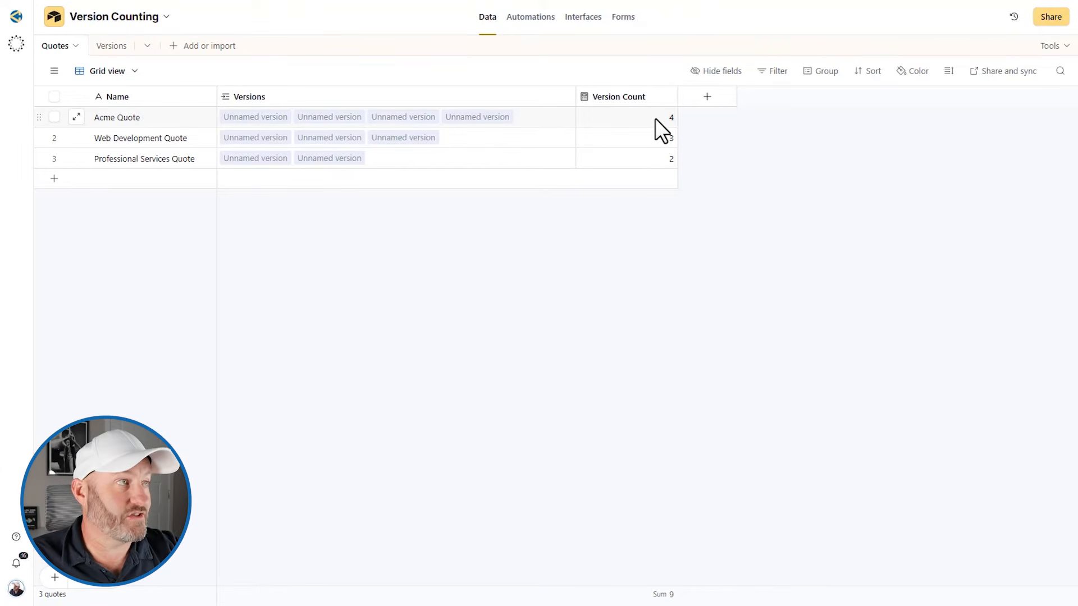
{"action": "left_click", "coordinate": [113, 44]}
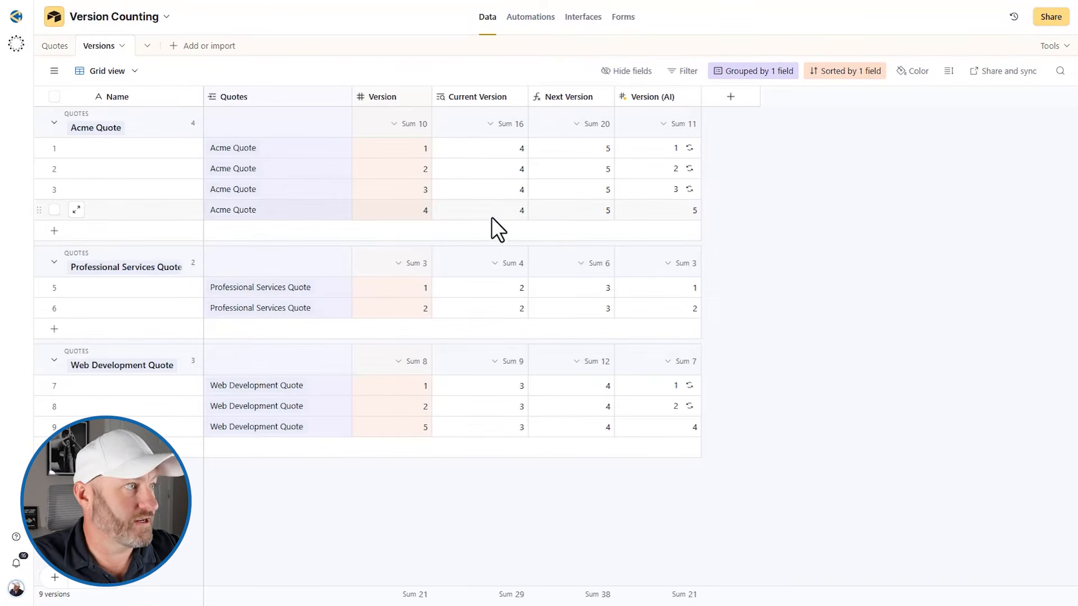
{"action": "left_click", "coordinate": [497, 214]}
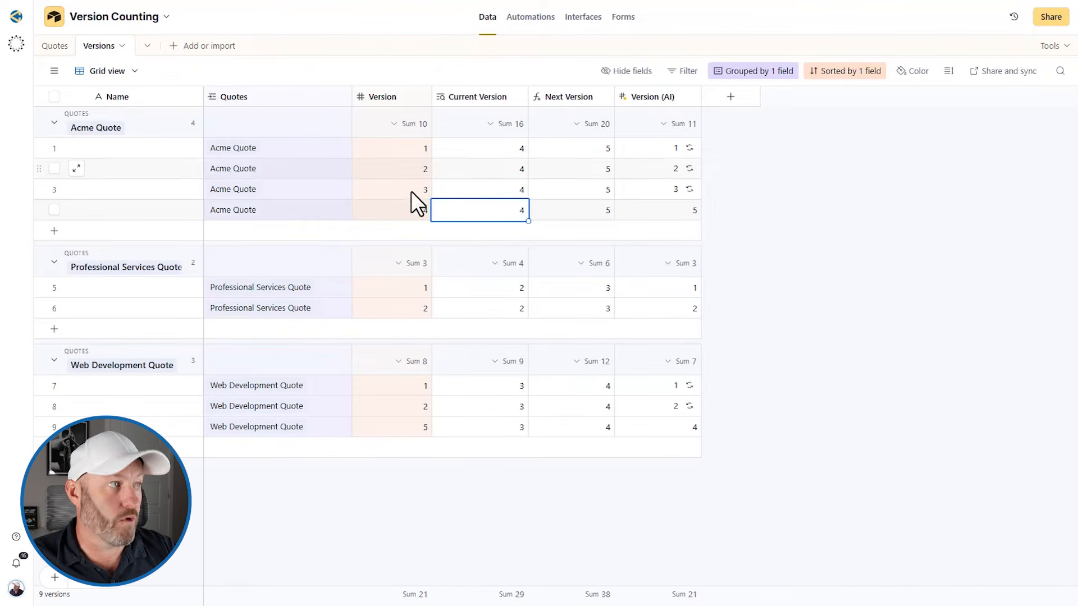
{"action": "left_click", "coordinate": [589, 167]}
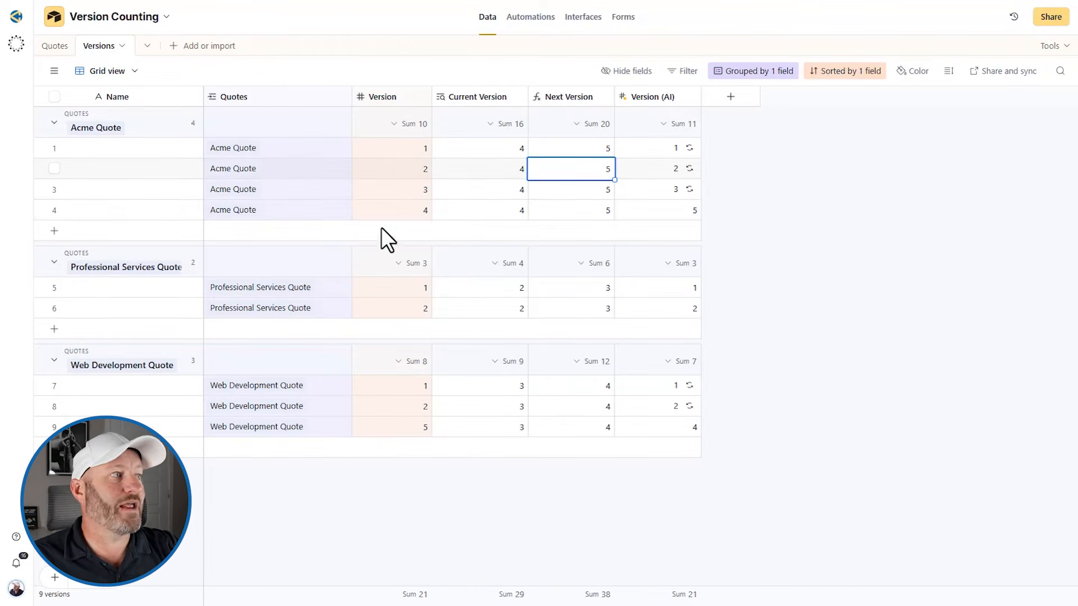
{"action": "left_click", "coordinate": [589, 212]}
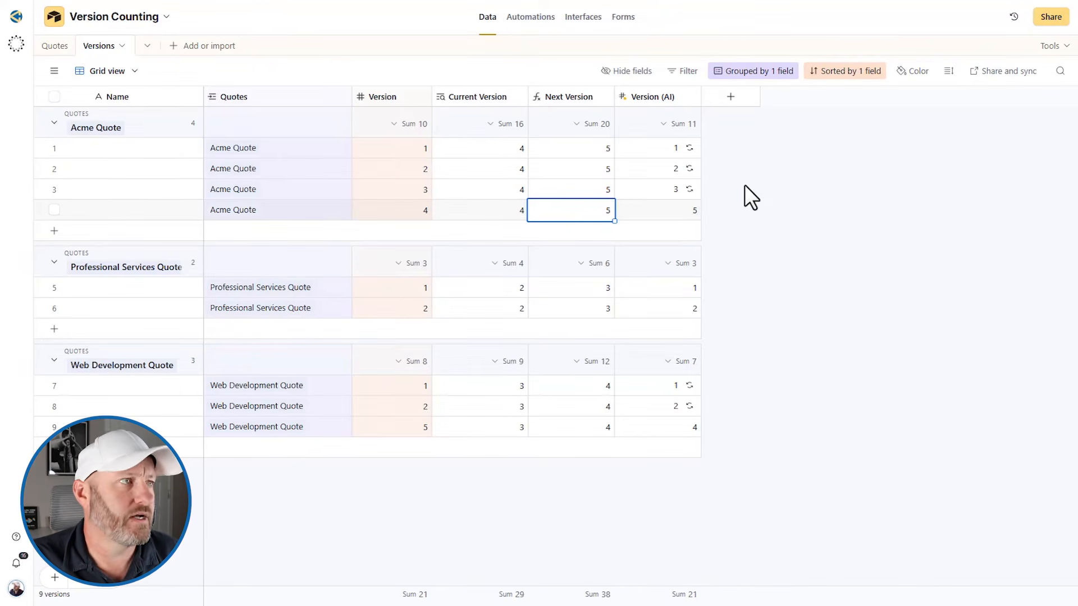
{"action": "left_click", "coordinate": [731, 97]}
{"action": "type", "text": "num"}
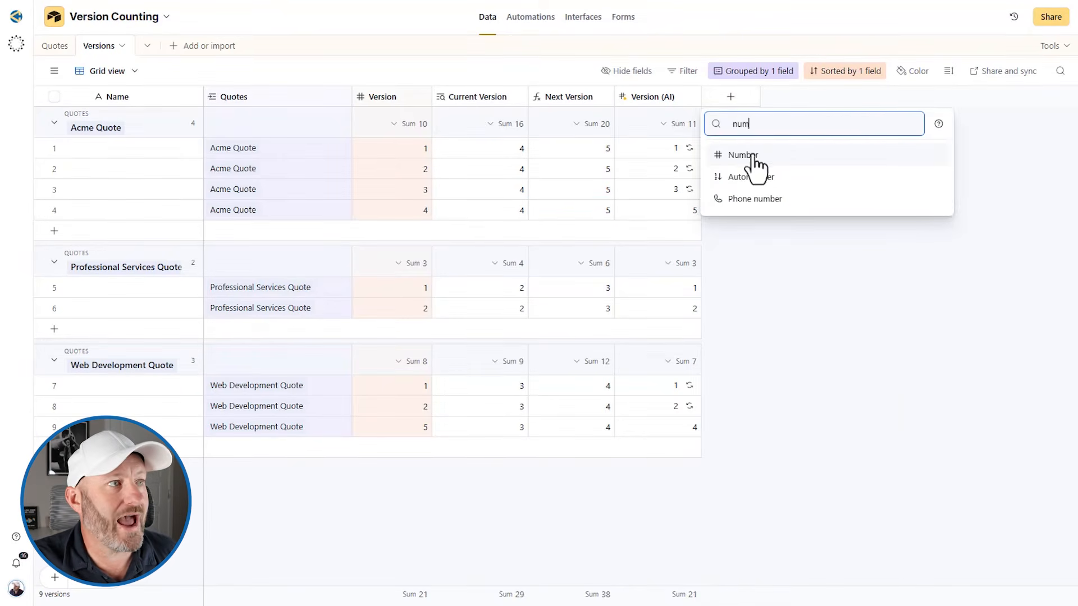
{"action": "left_click", "coordinate": [746, 157]}
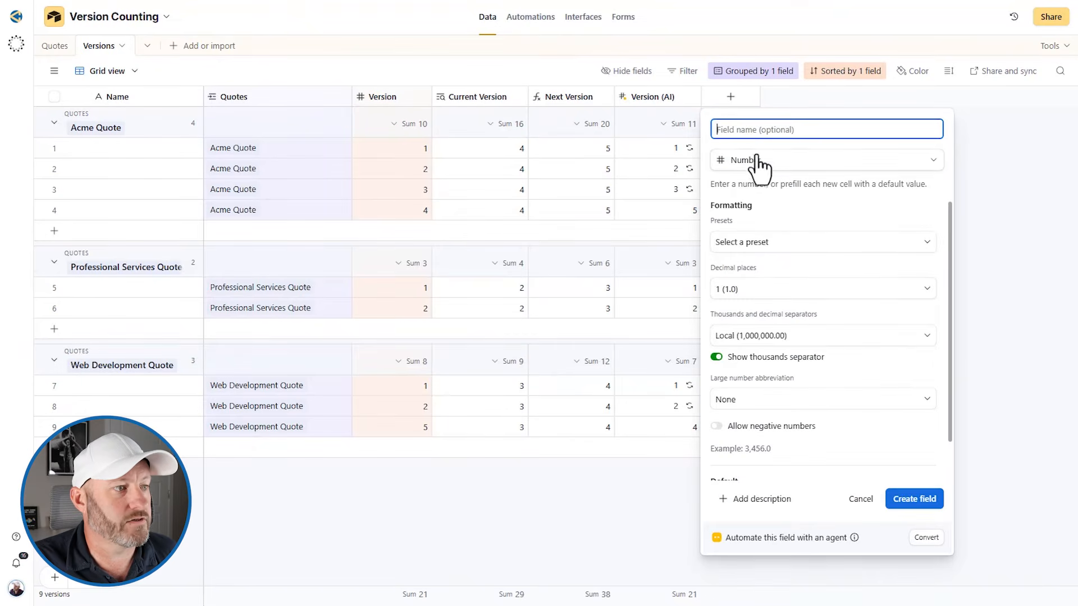
{"action": "left_click", "coordinate": [926, 538]}
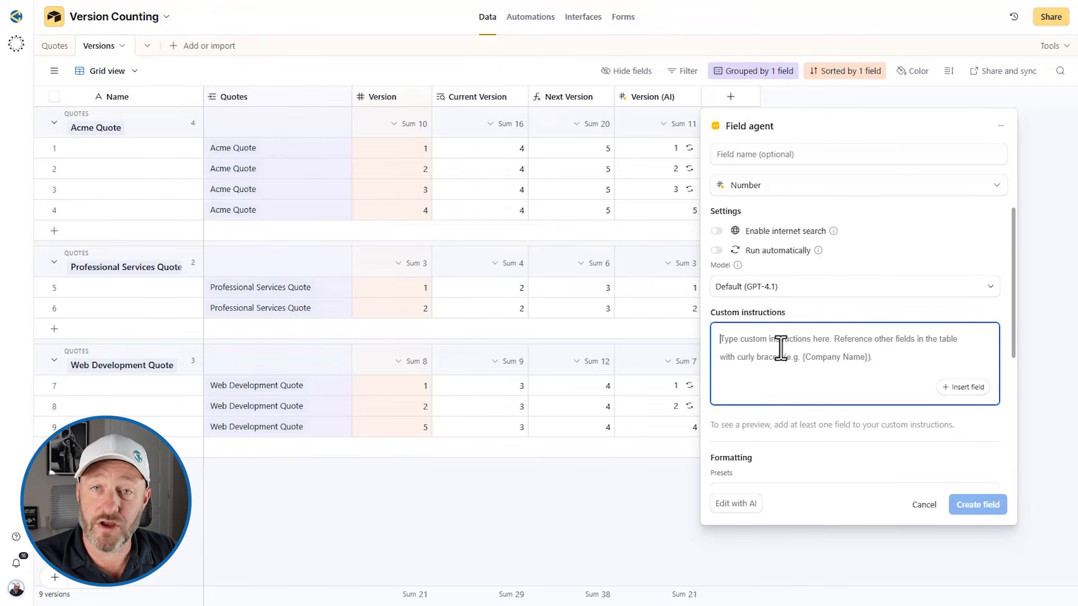
{"action": "scroll", "coordinate": [807, 360], "scroll_direction": "down", "scroll_amount": 3}
{"action": "scroll", "coordinate": [807, 359], "scroll_direction": "up", "scroll_amount": 3}
{"action": "scroll", "coordinate": [814, 354], "scroll_direction": "down", "scroll_amount": 4}
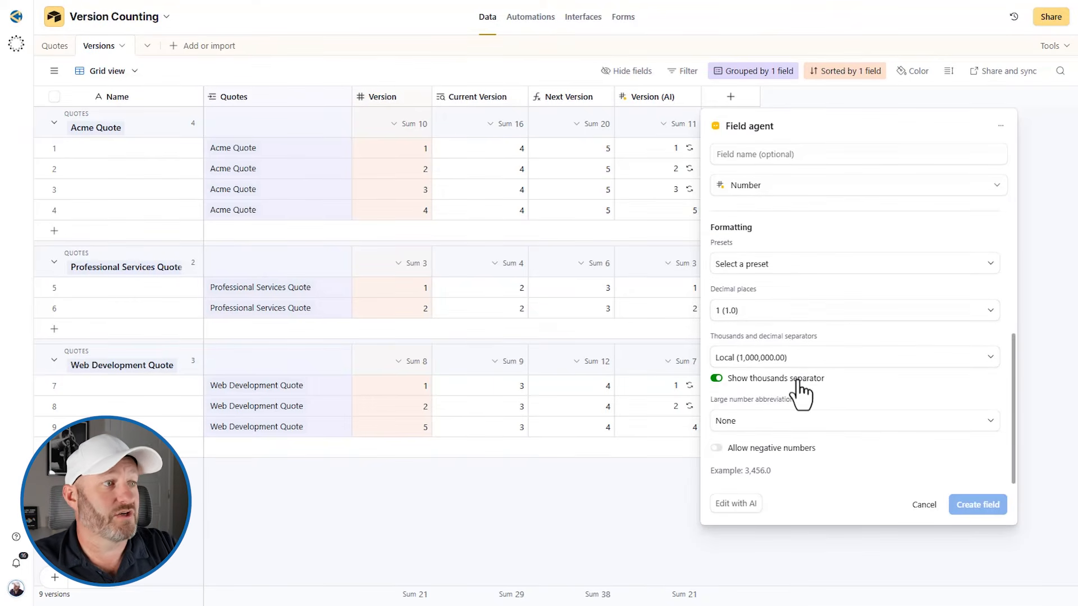
{"action": "scroll", "coordinate": [831, 421], "scroll_direction": "up", "scroll_amount": 5}
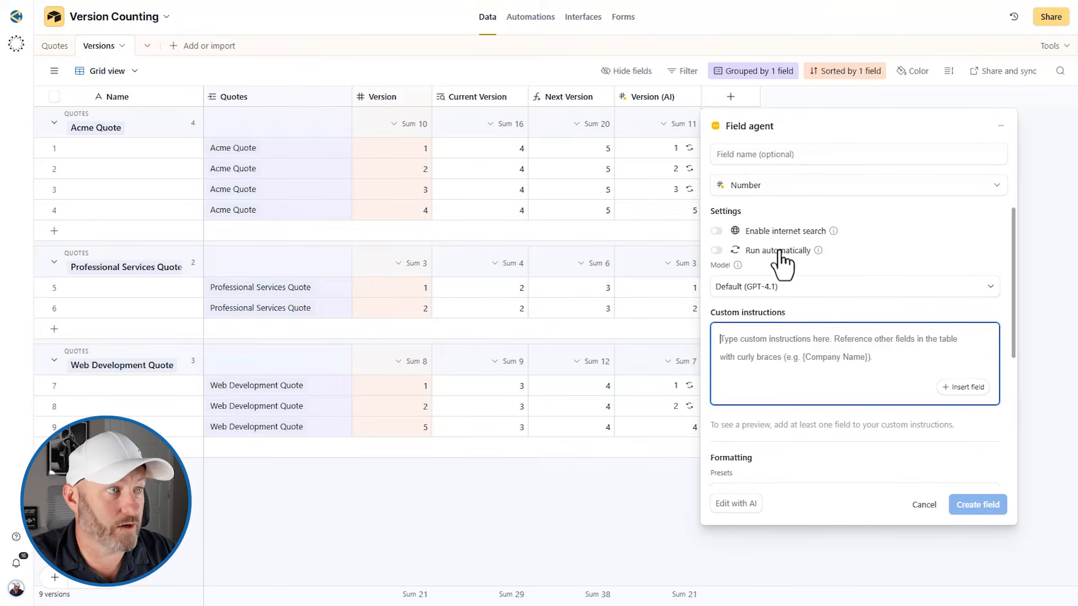
{"action": "left_click", "coordinate": [658, 110]}
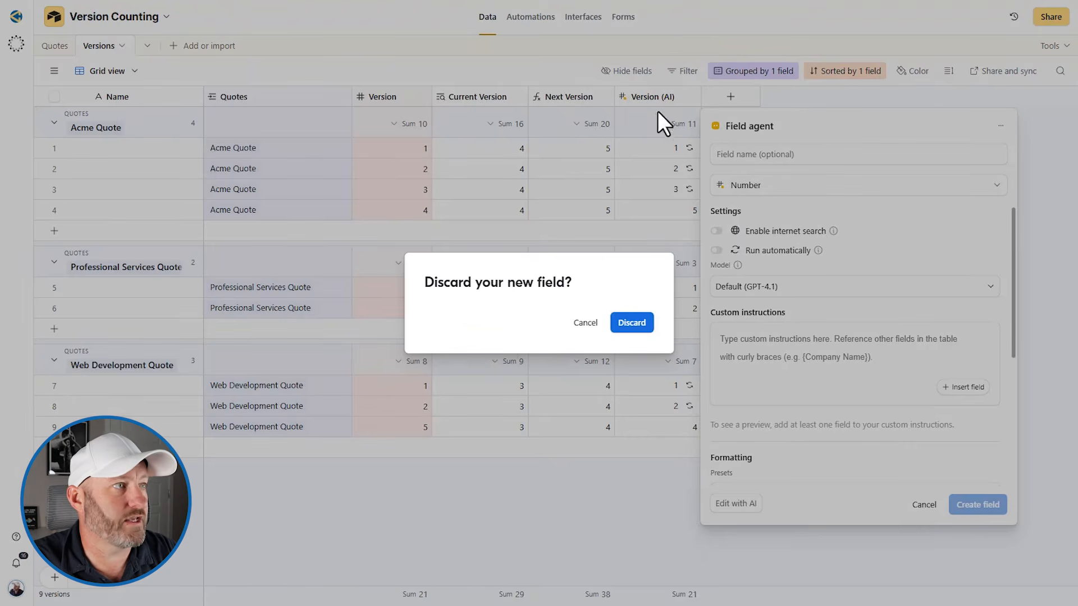
{"action": "left_click", "coordinate": [627, 328]}
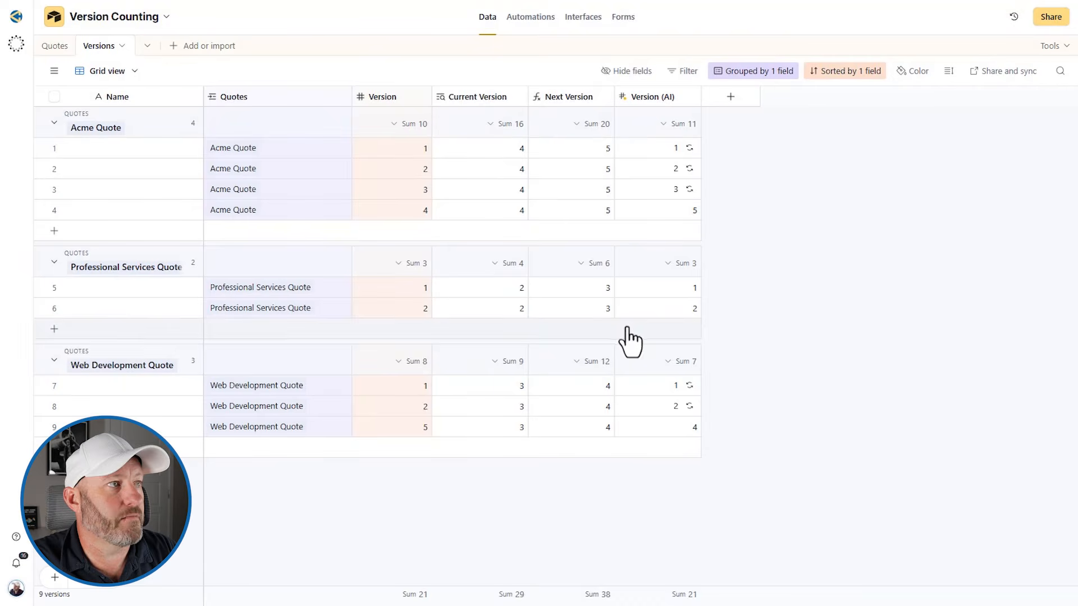
Review the Version (AI) field agent's settings, model options and custom instructions, and inspect its value for the newest Acme Quote record
{"action": "double_click", "coordinate": [652, 97]}
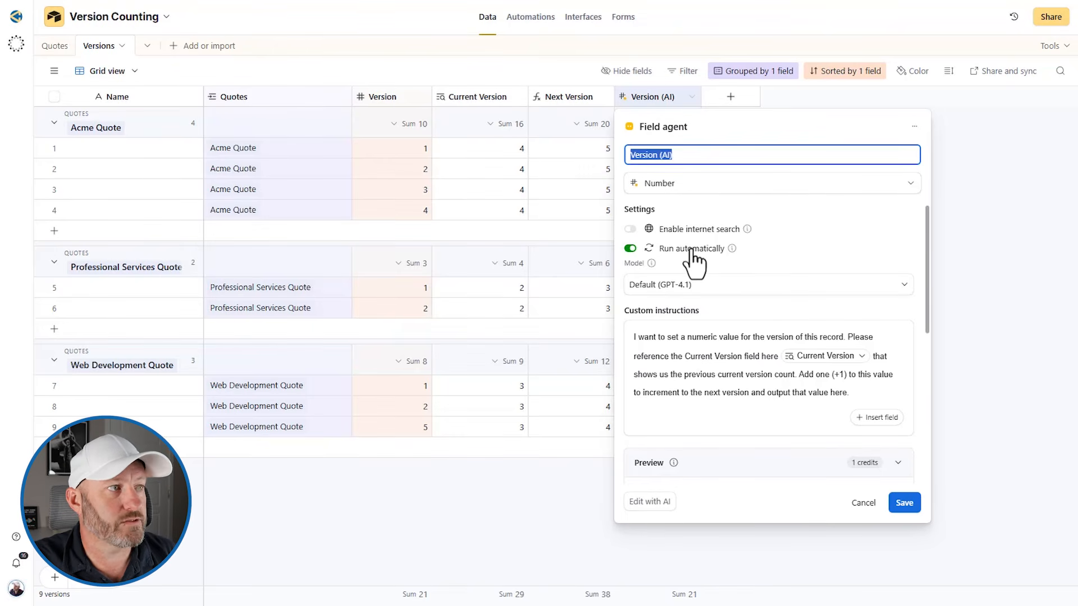
{"action": "left_click", "coordinate": [700, 285]}
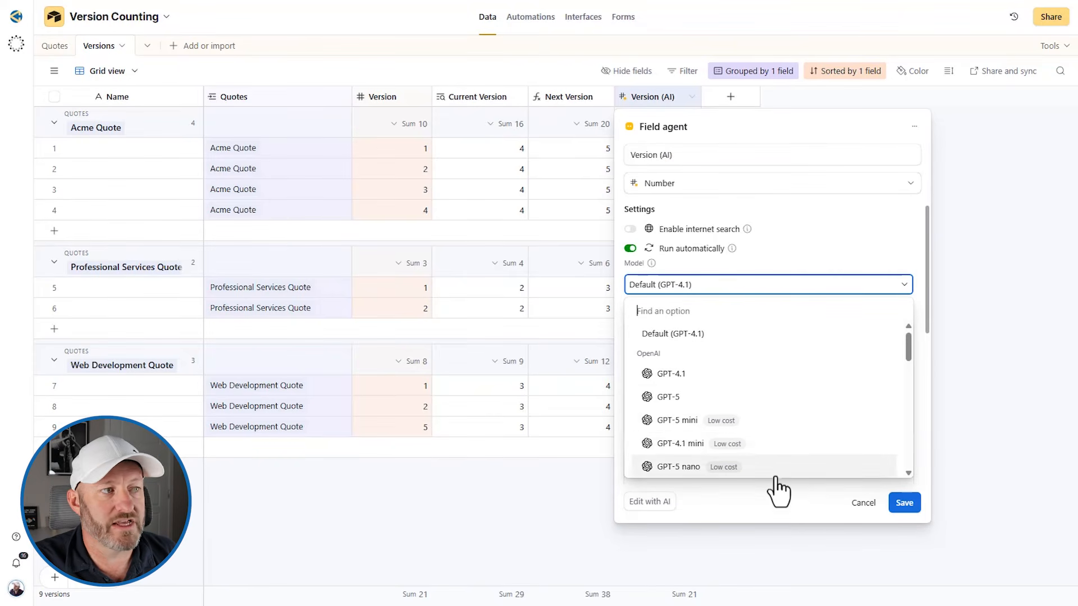
{"action": "left_click", "coordinate": [791, 247]}
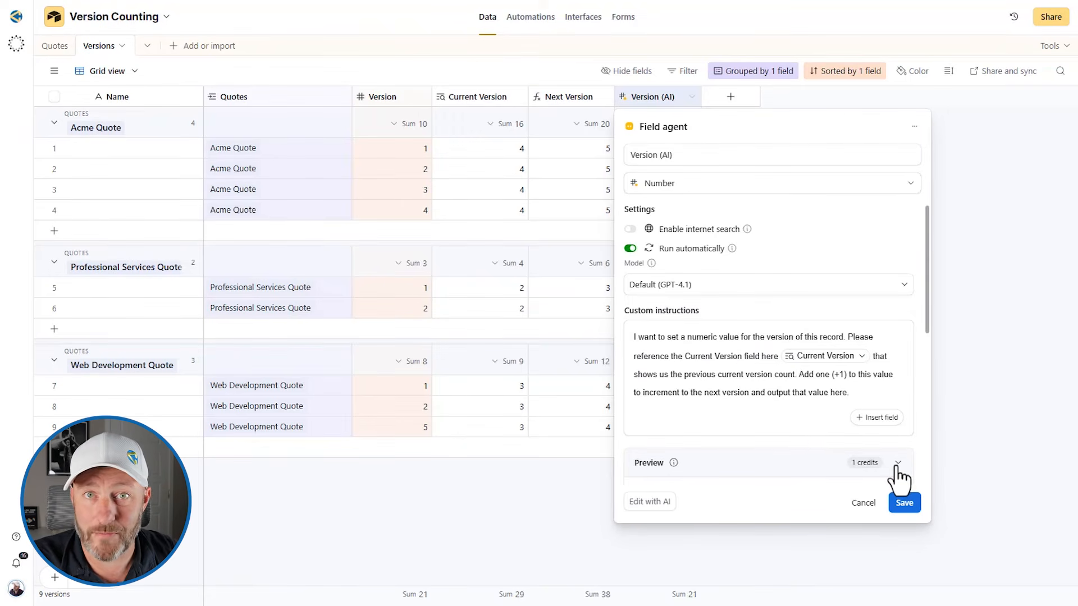
{"action": "left_click", "coordinate": [904, 501]}
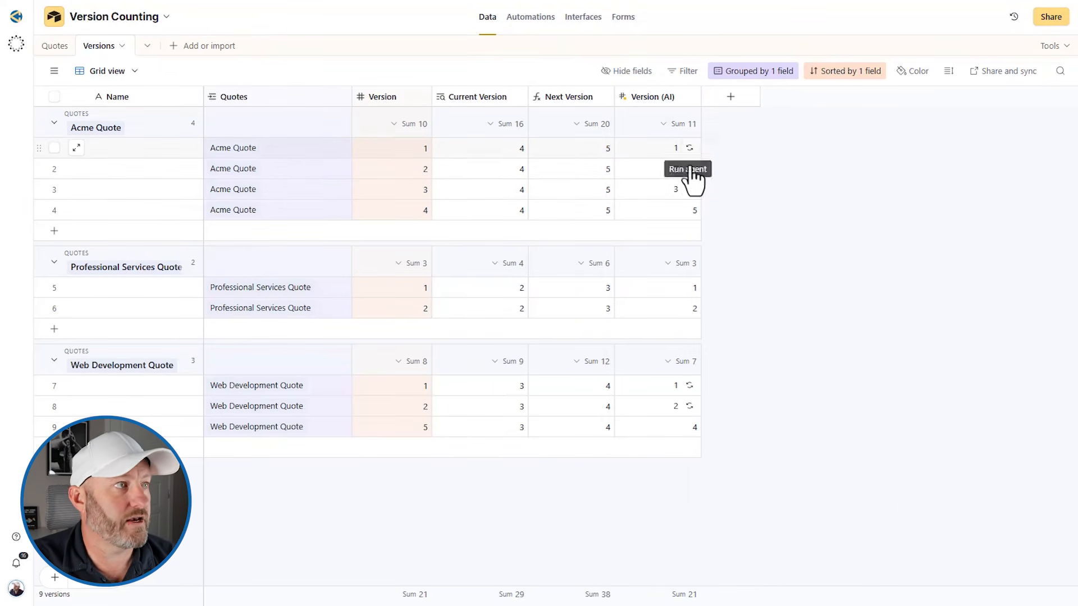
{"action": "left_click", "coordinate": [682, 209]}
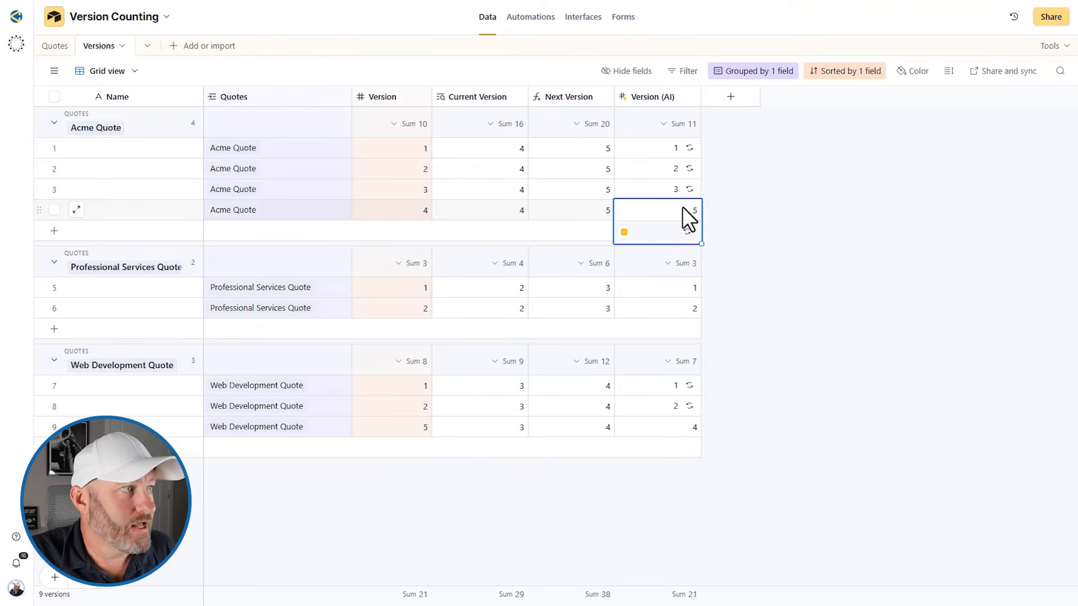
{"action": "left_click", "coordinate": [769, 196]}
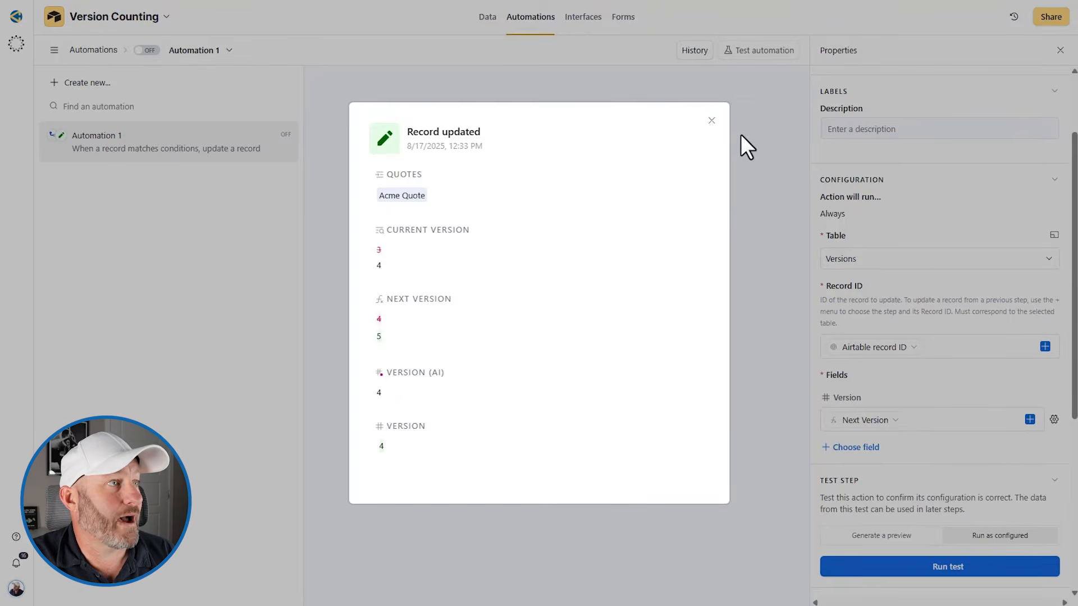
Close the update test results, turn on Automation 1, and check the Acme Quote group in the Versions table
{"action": "left_click", "coordinate": [709, 120]}
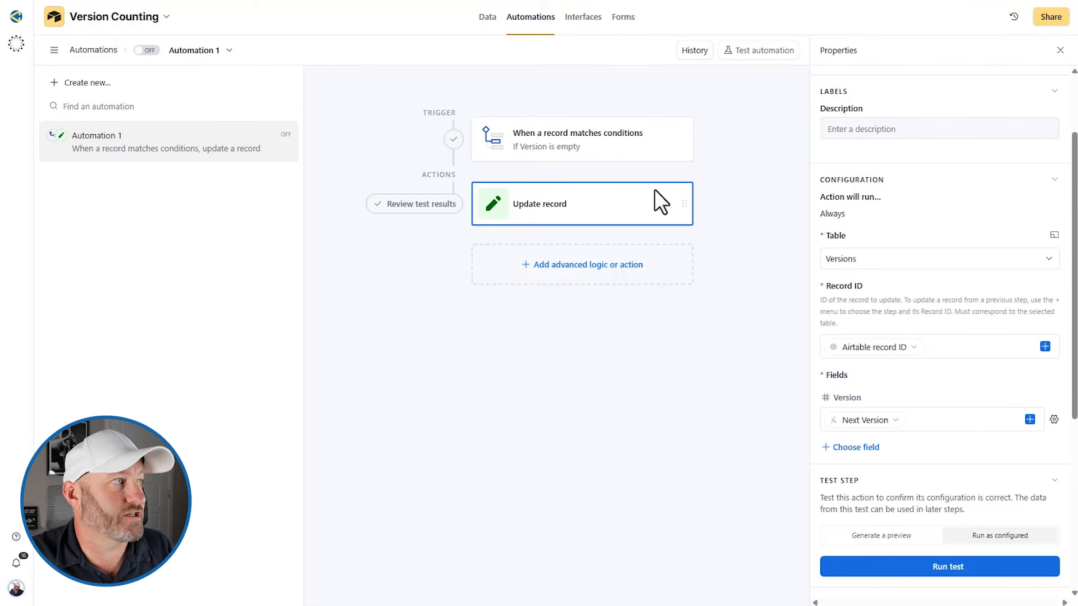
{"action": "left_click", "coordinate": [147, 50]}
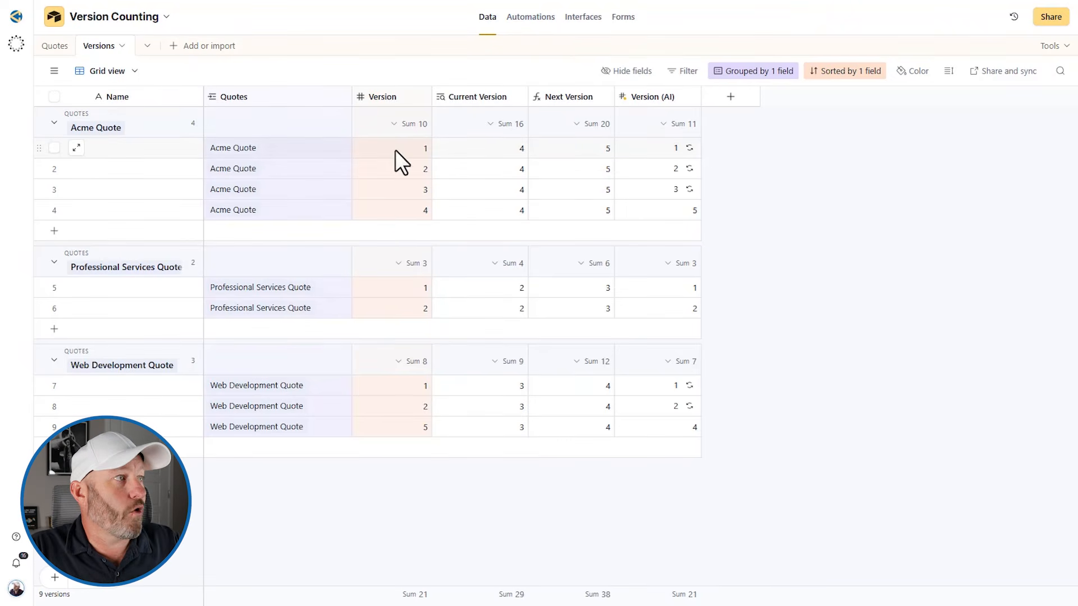
{"action": "left_click", "coordinate": [483, 212]}
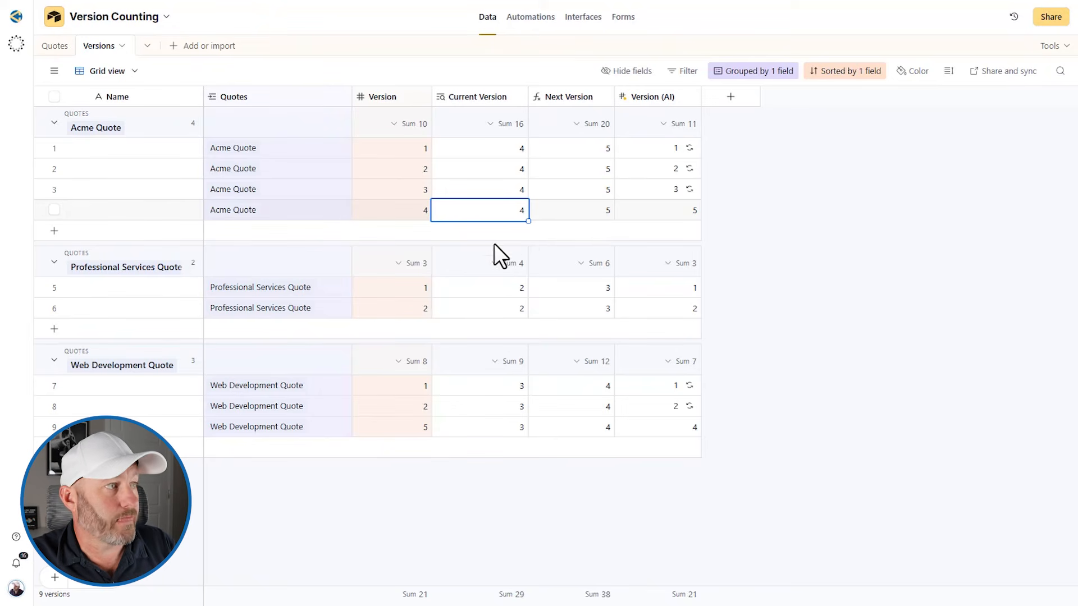
{"action": "left_click", "coordinate": [308, 193]}
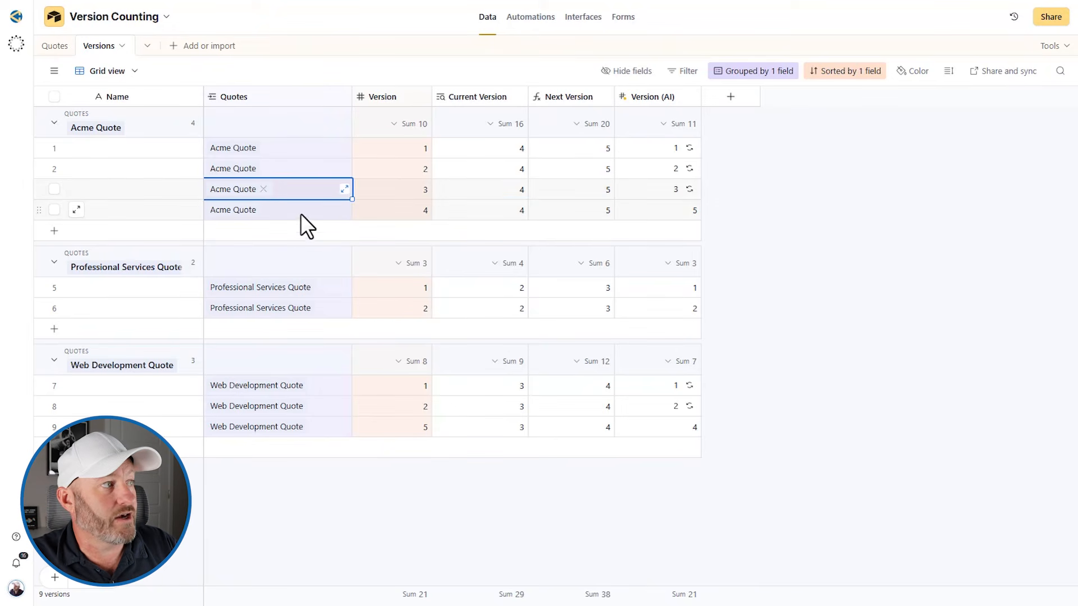
Add a version record to the Acme Quote group and compare its Version, Current Version and Version (AI) values
{"action": "left_click", "coordinate": [301, 212]}
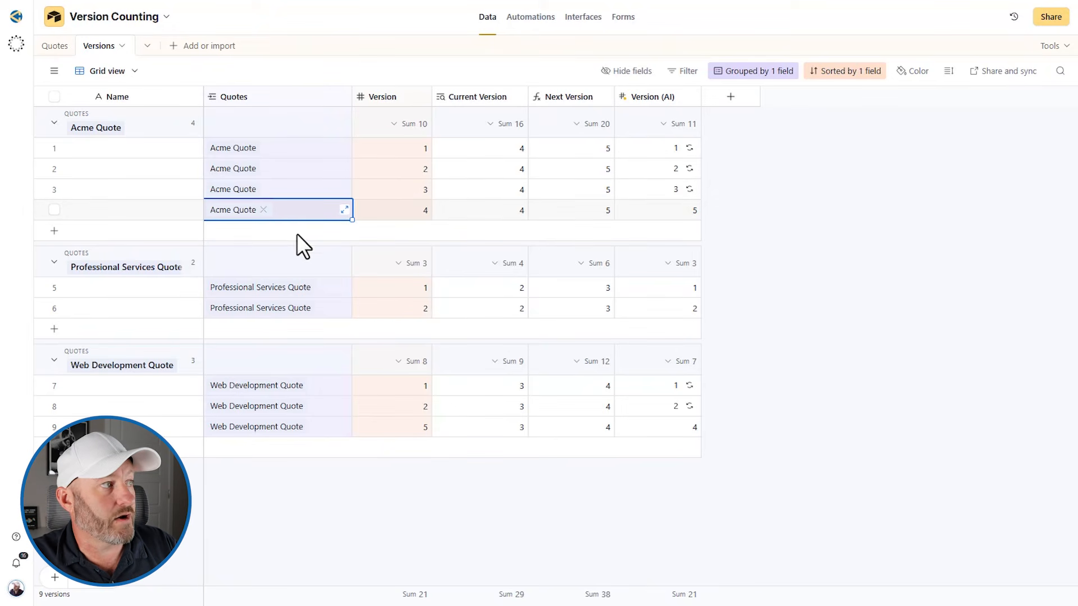
{"action": "left_click", "coordinate": [54, 230]}
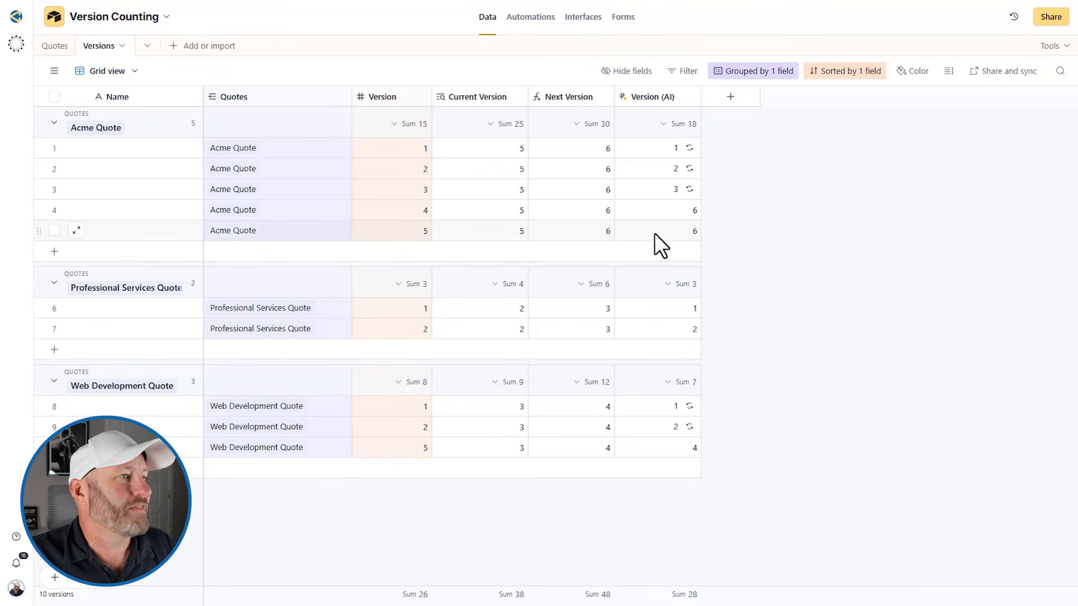
{"action": "left_click", "coordinate": [394, 231]}
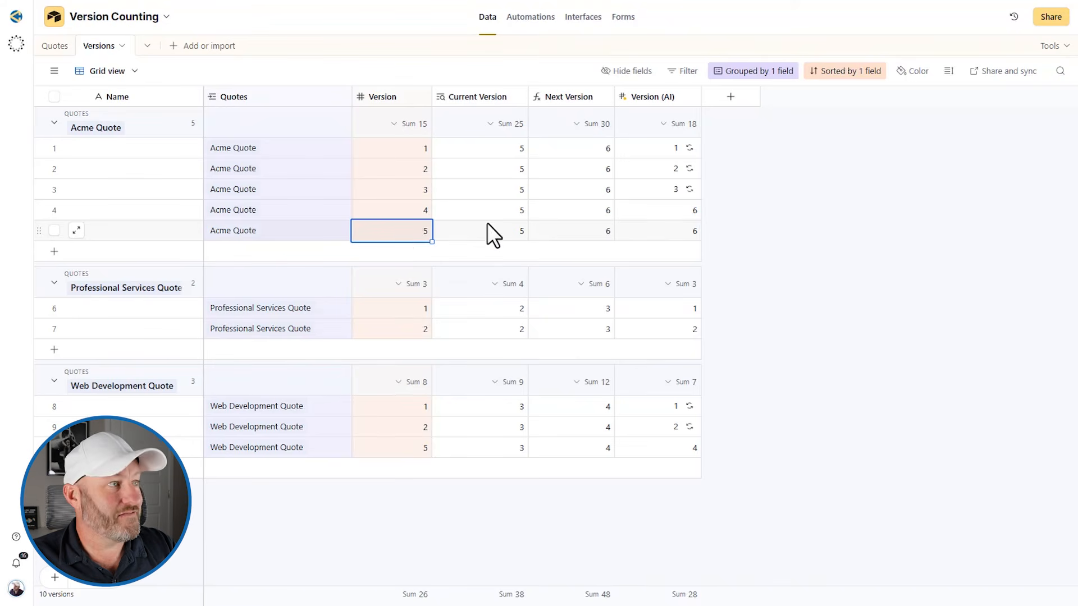
{"action": "left_click", "coordinate": [501, 228]}
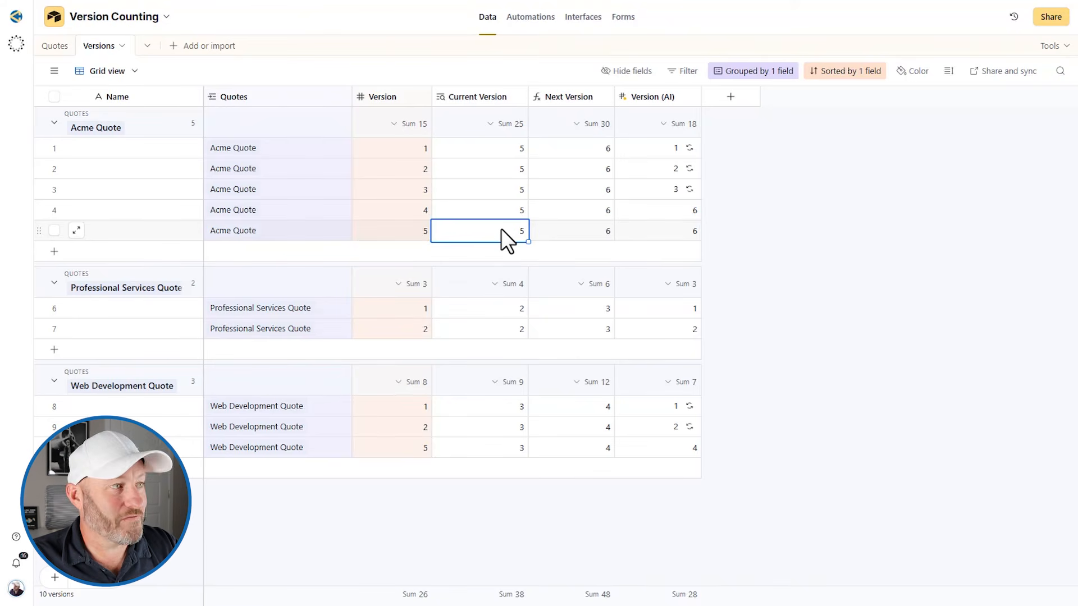
{"action": "left_click", "coordinate": [665, 239]}
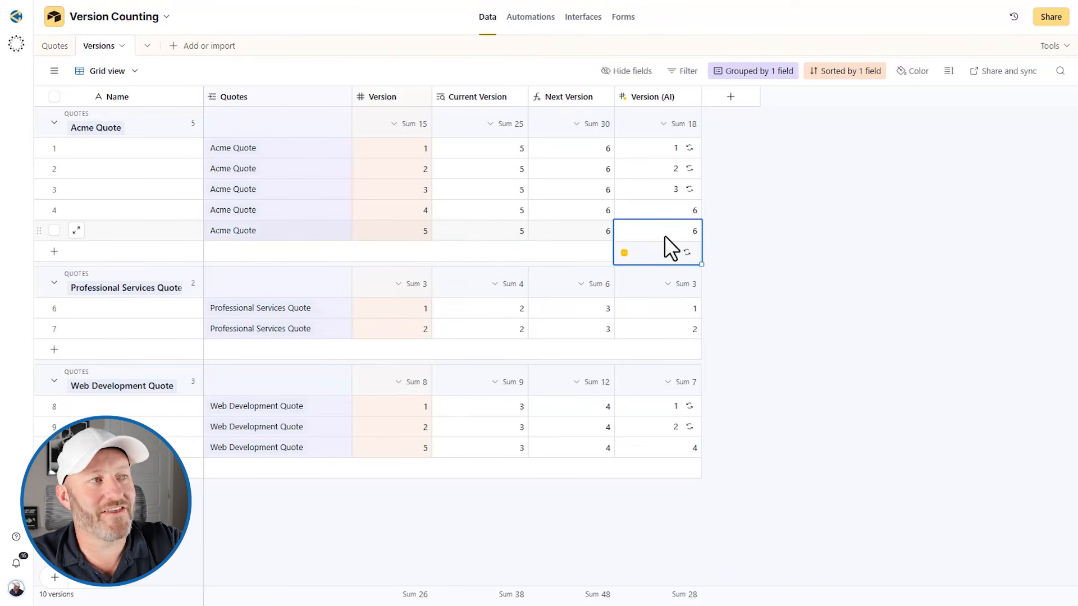
{"action": "left_click", "coordinate": [768, 226]}
{"action": "left_click", "coordinate": [403, 232]}
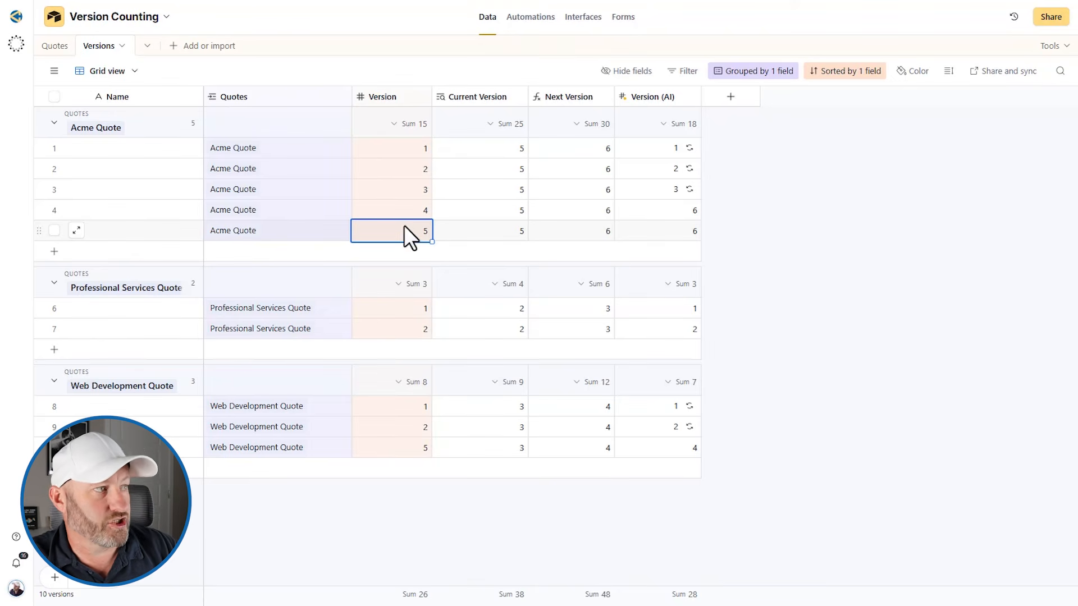
{"action": "left_click", "coordinate": [399, 164]}
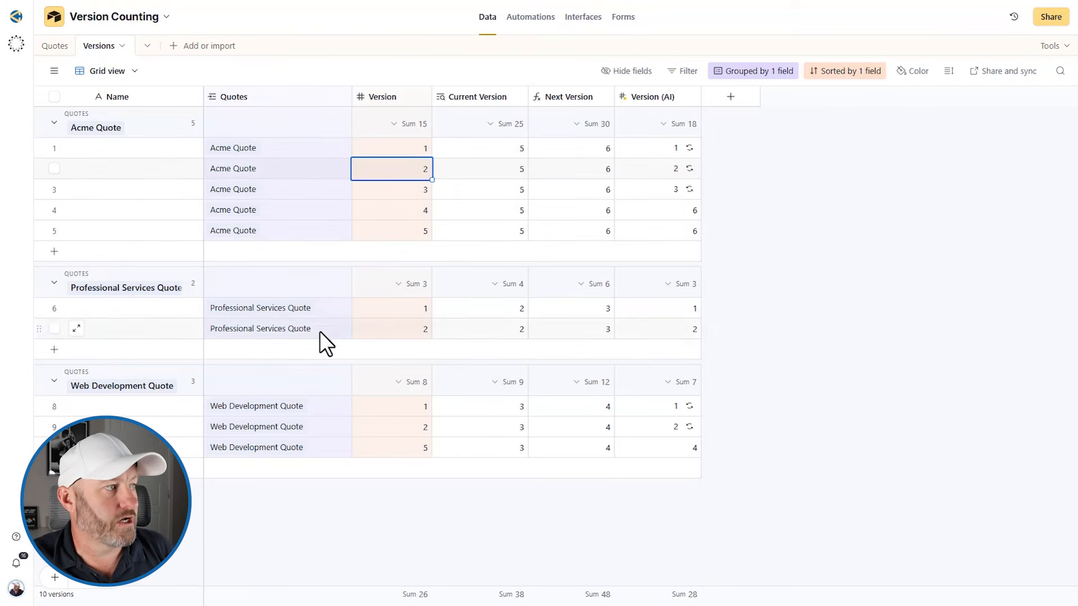
Add one new version record to the Professional Services Quote group and one to the Web Development Quote group
{"action": "left_click", "coordinate": [303, 351]}
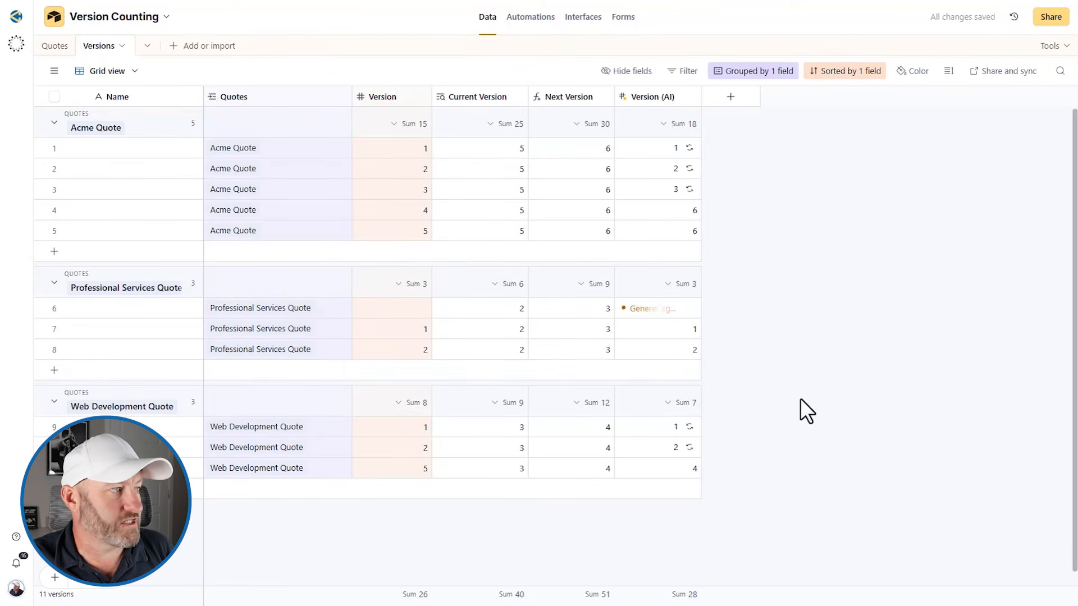
{"action": "left_click", "coordinate": [274, 490]}
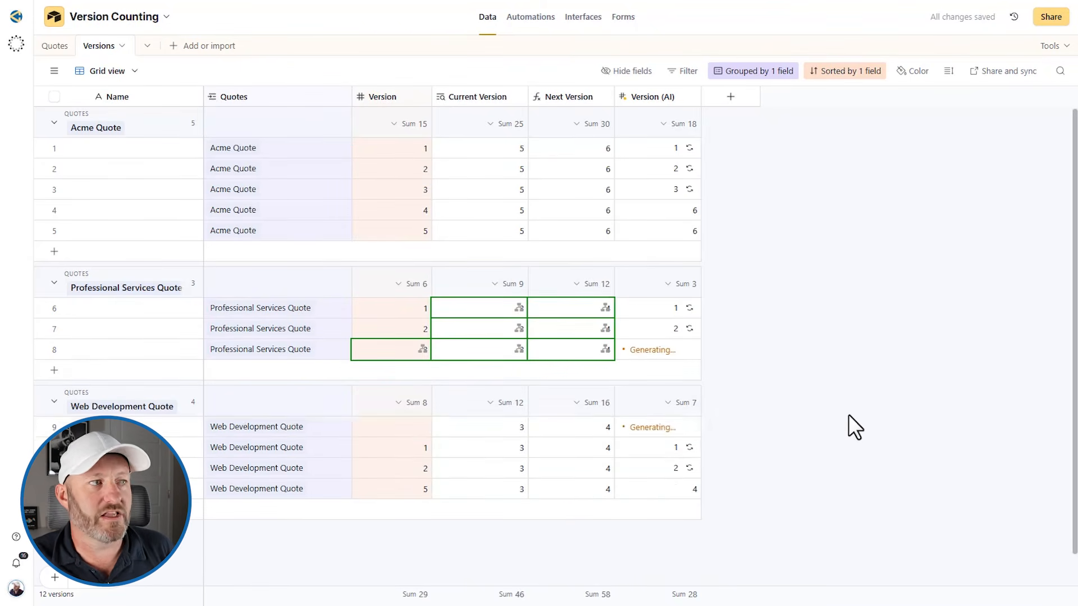